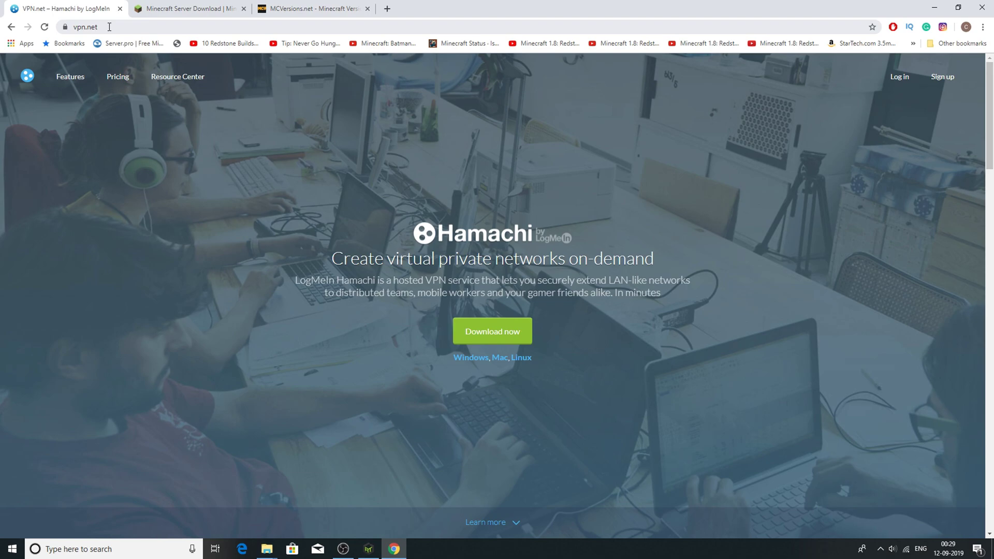
click(473, 336)
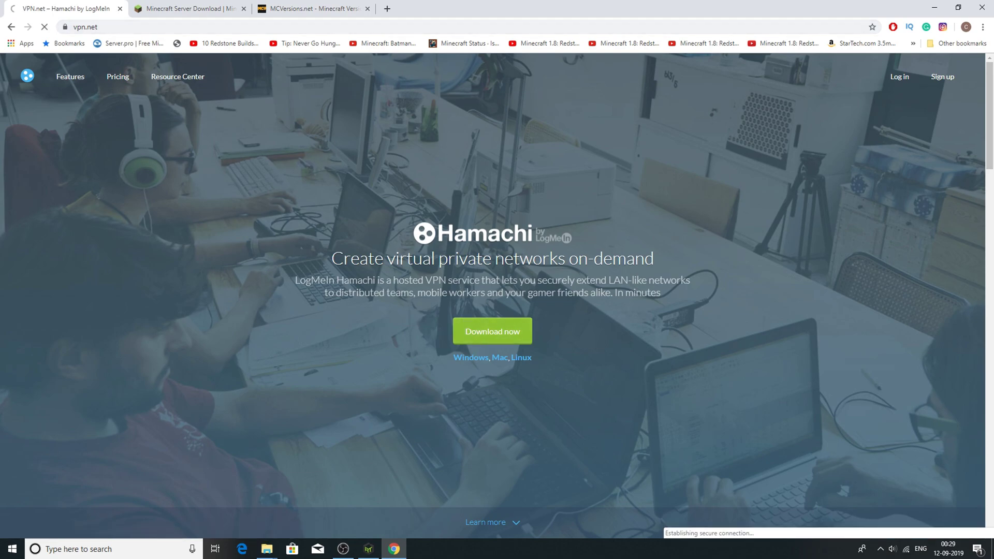
right_click(62, 529)
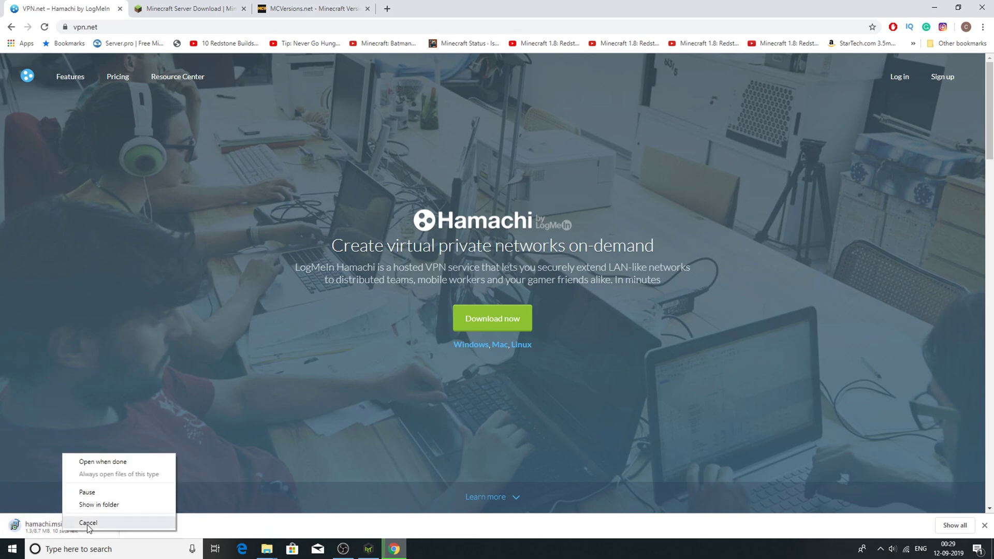
click(82, 521)
click(935, 8)
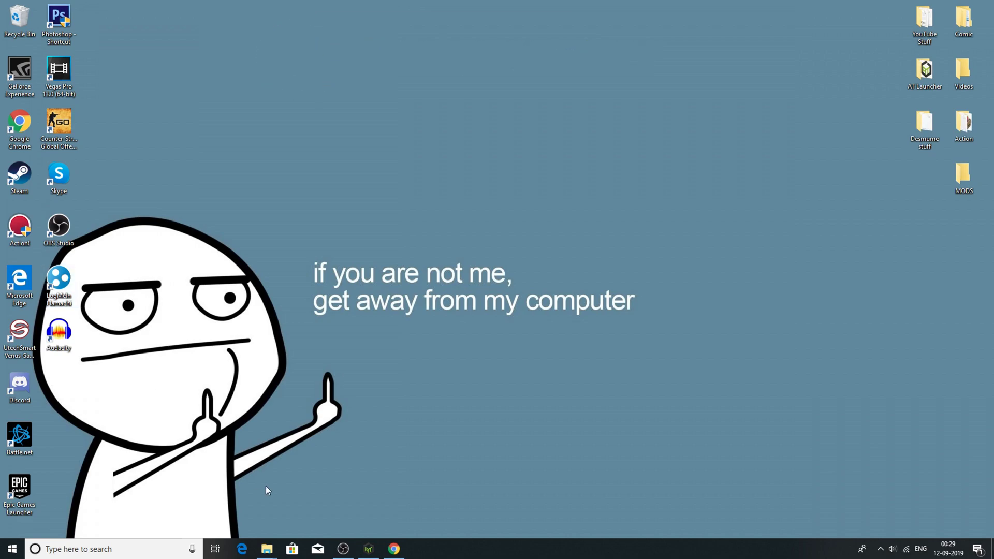
click(394, 549)
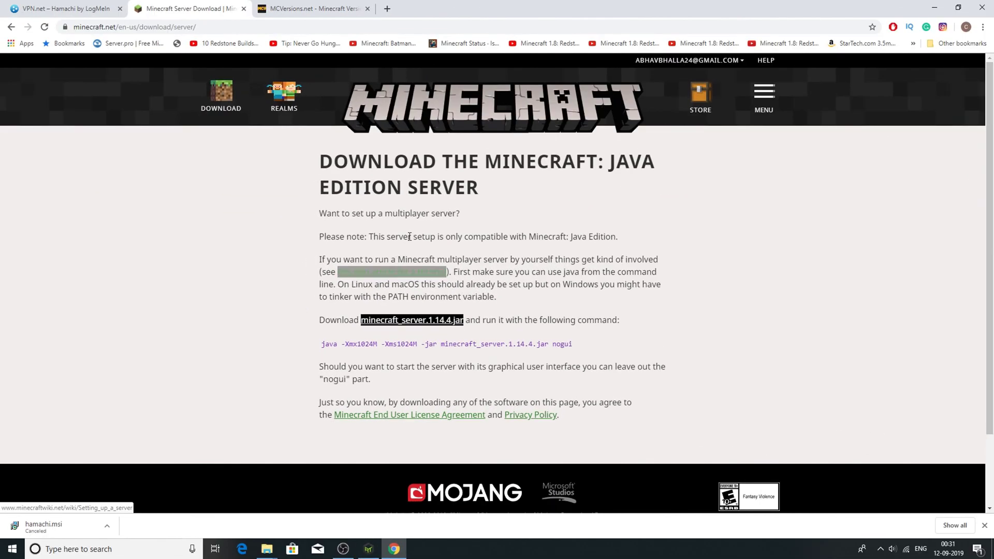
Step: Review the Minecraft: Java Edition server page's address and its minecraft_server.1.14.4.jar download link
click(113, 29)
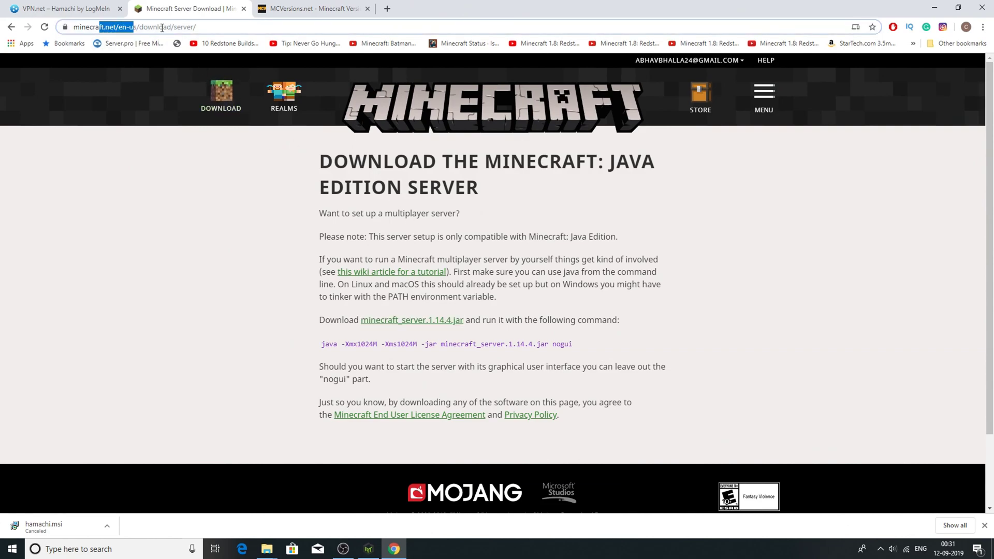
click(167, 211)
double_click(411, 321)
click(430, 330)
double_click(416, 321)
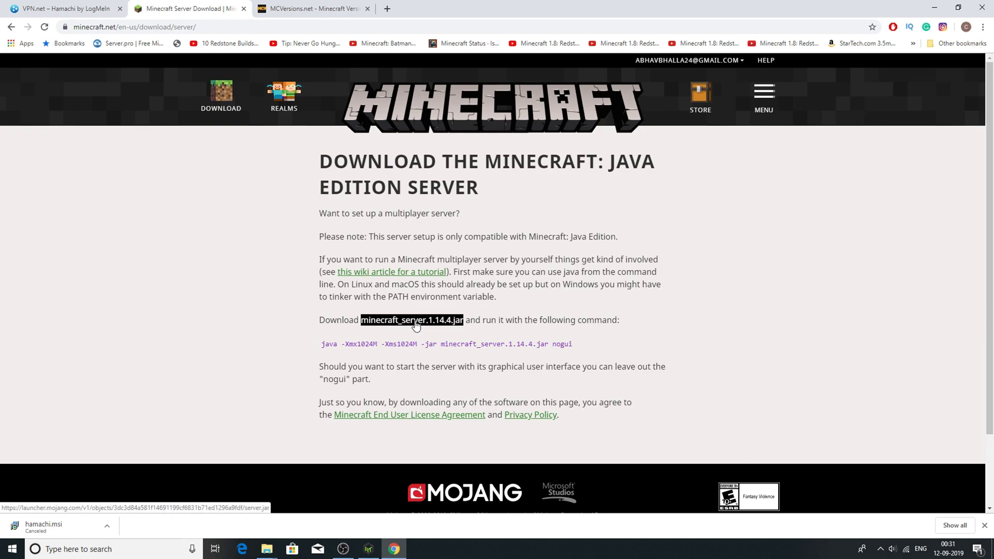
click(466, 333)
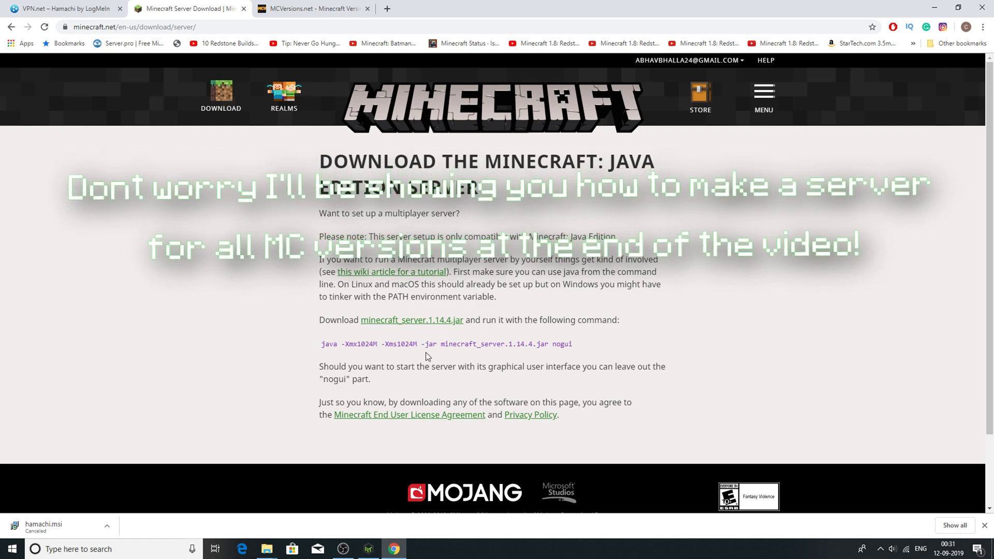
drag(371, 327, 428, 328)
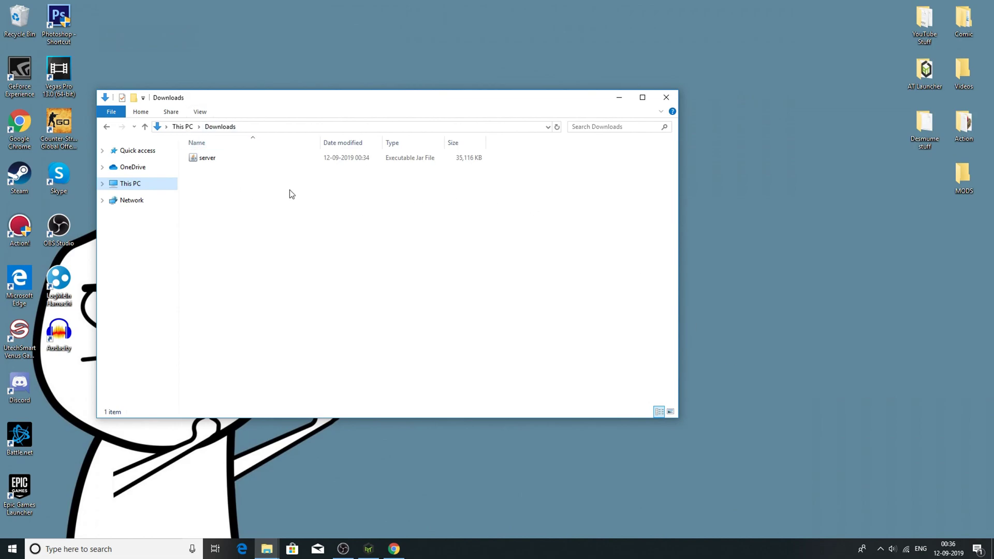
Step: Create a new folder on the desktop named Minecraft Server 1.14
right_click(820, 106)
mouse_move(865, 203)
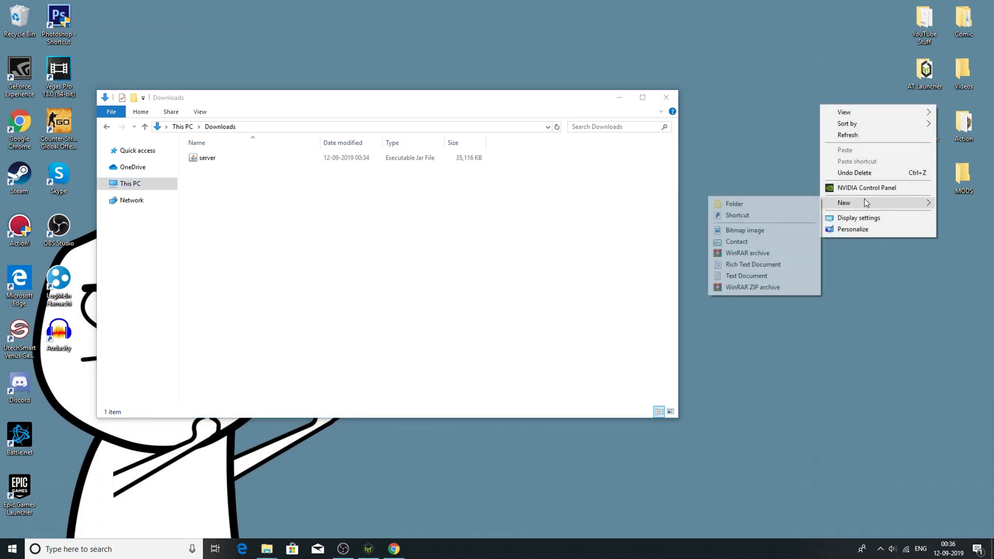
click(760, 203)
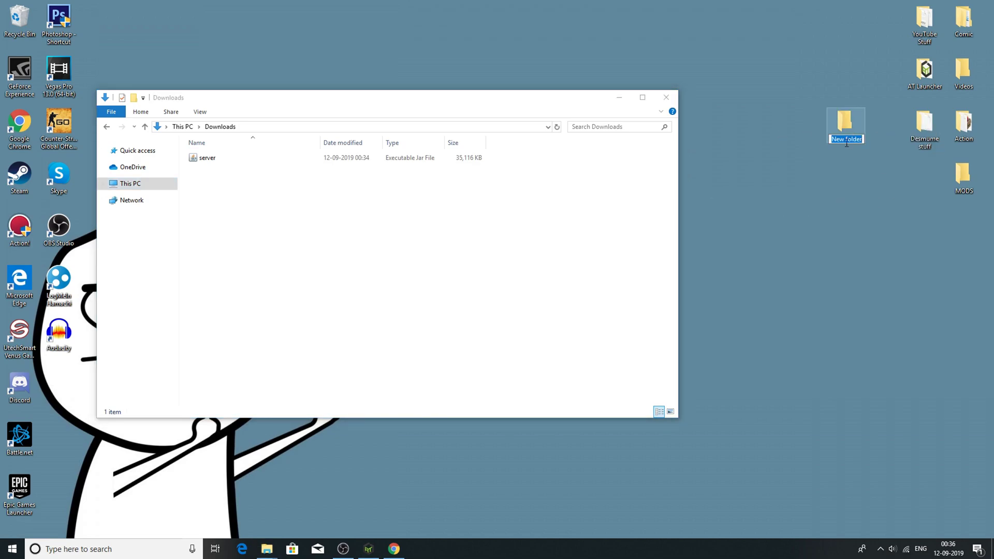
text(Minecraft Serv)
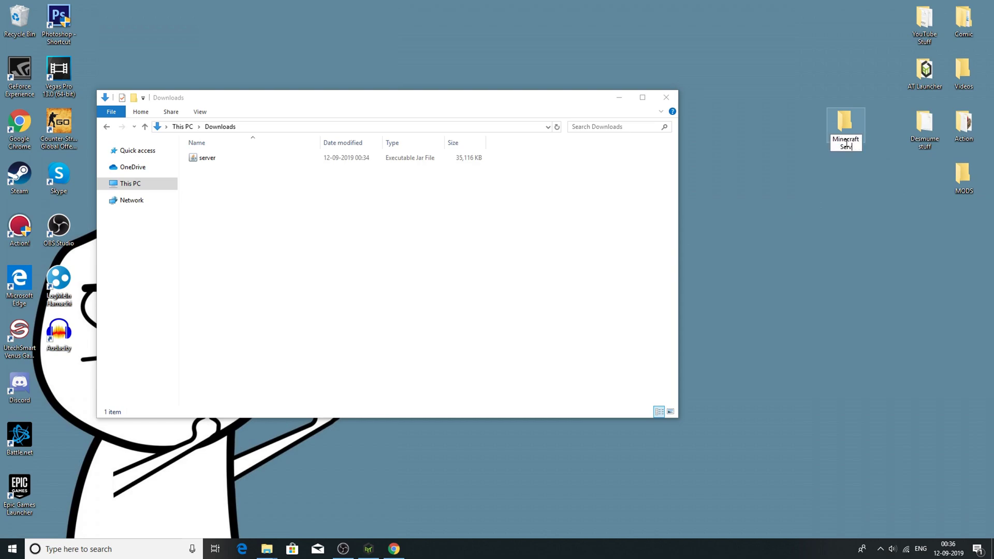
text(er 1.14)
click(872, 178)
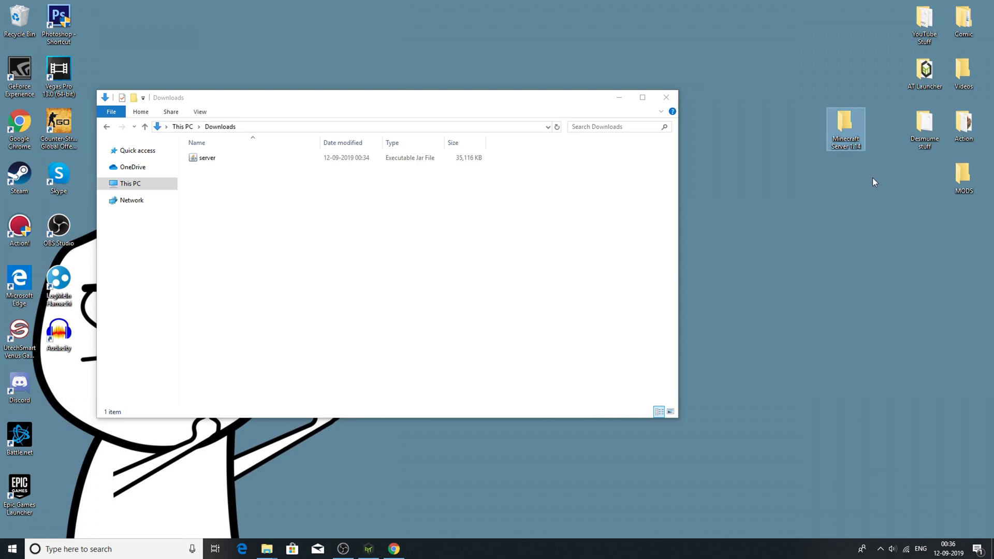
Step: Move the server jar file from Downloads into the Minecraft Server 1.14 folder and minimize the Downloads window
double_click(841, 135)
drag(421, 113, 568, 176)
drag(222, 158, 411, 186)
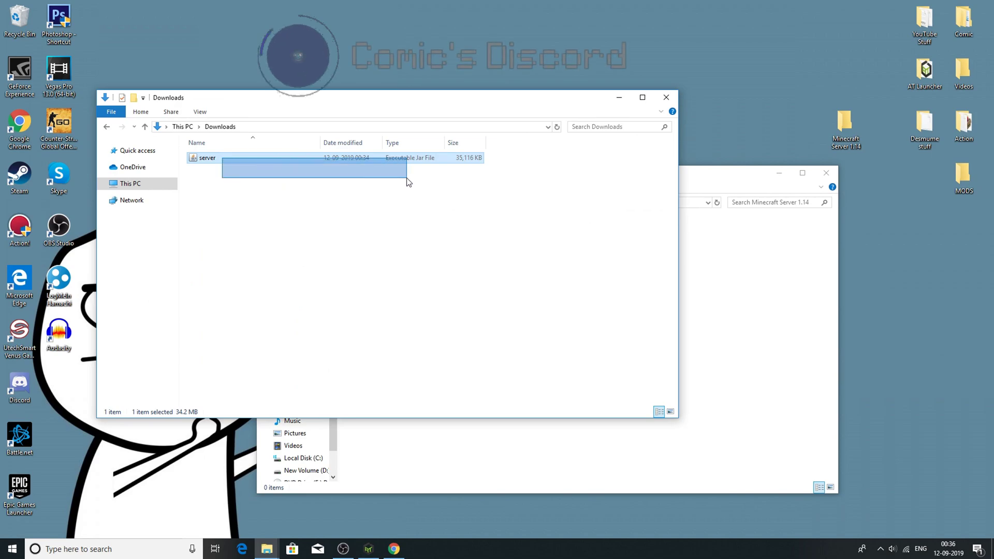
drag(292, 160, 735, 301)
click(619, 98)
Step: Run the server jar file with Java(TM) Platform SE binary
drag(530, 178, 470, 127)
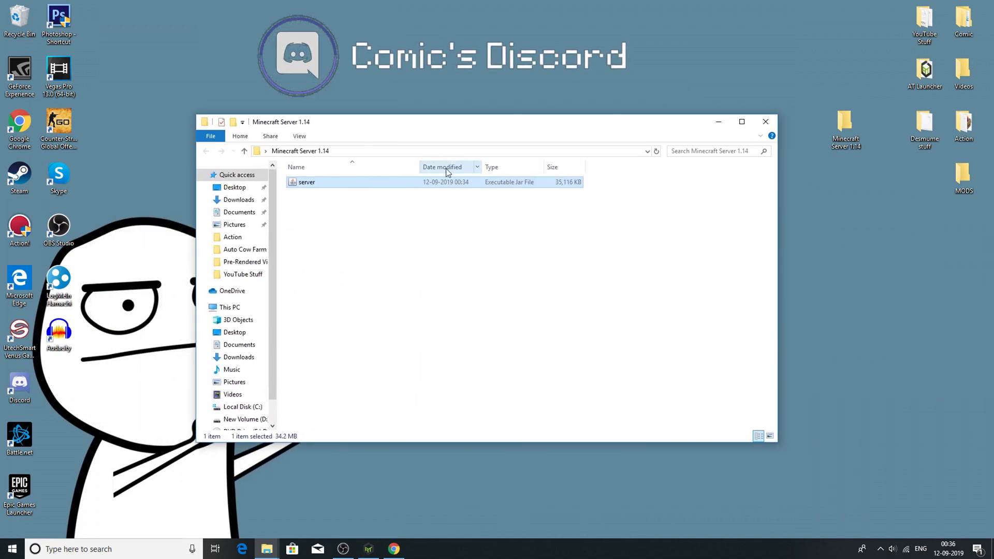
key(Return)
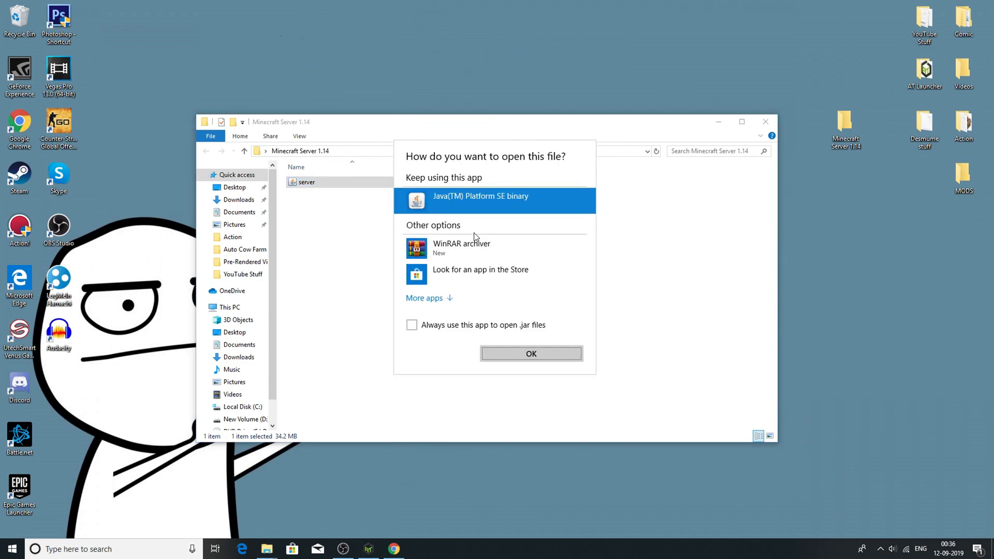
click(512, 352)
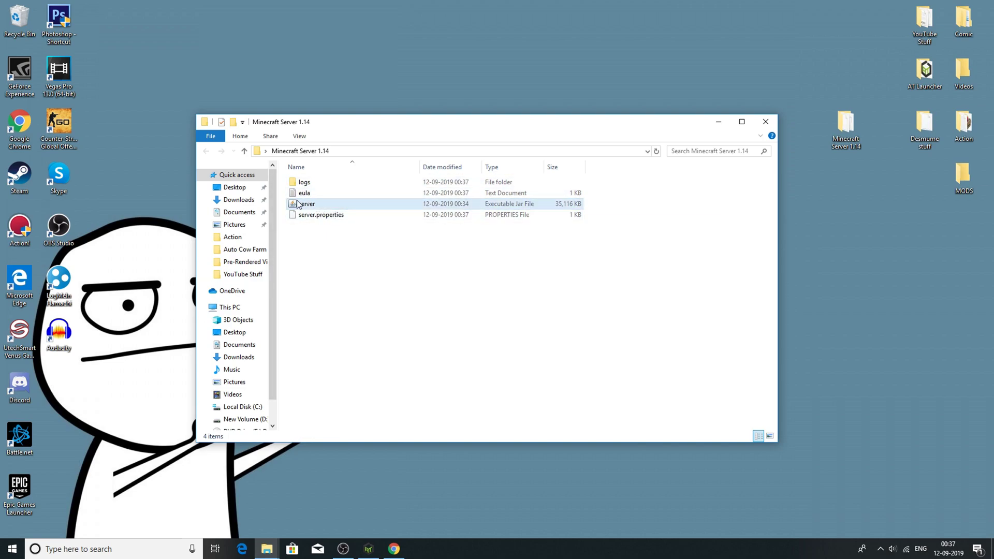
Step: Open the eula text file and change its eula setting to true
double_click(314, 192)
click(78, 78)
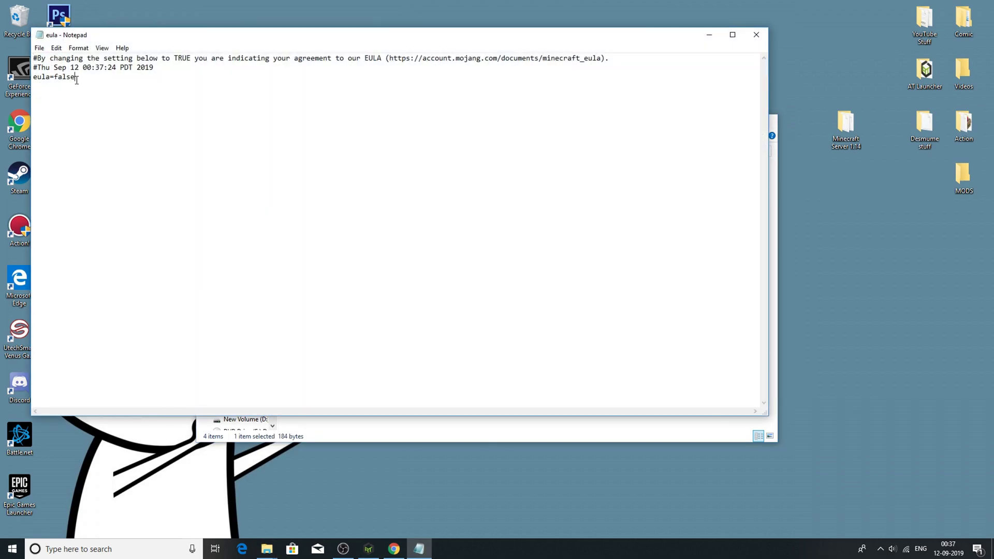
key(BackSpace)
key(BackSpace)
key(BackSpace)
key(BackSpace)
key(BackSpace)
text(true)
Step: Save the eula file and close it
click(39, 48)
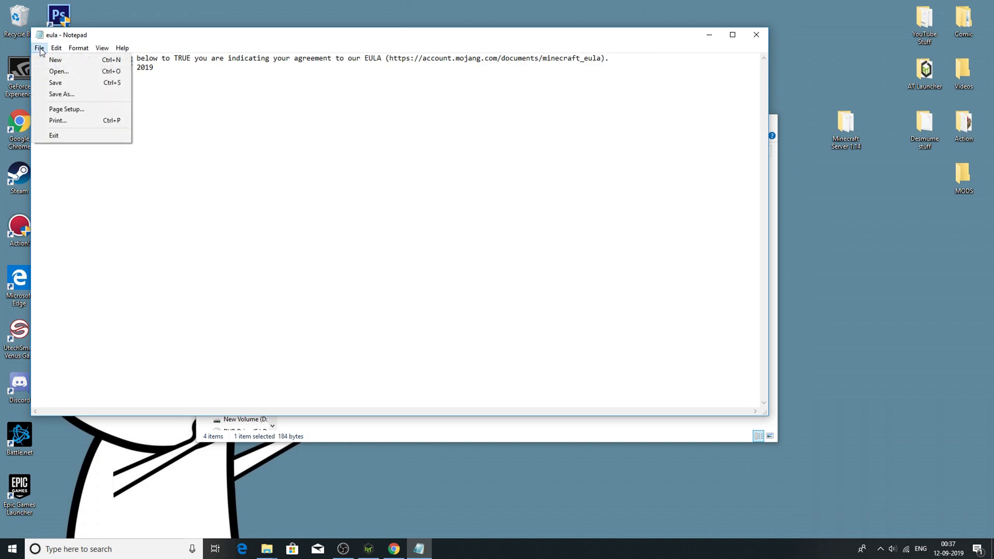
click(66, 85)
click(39, 47)
click(51, 81)
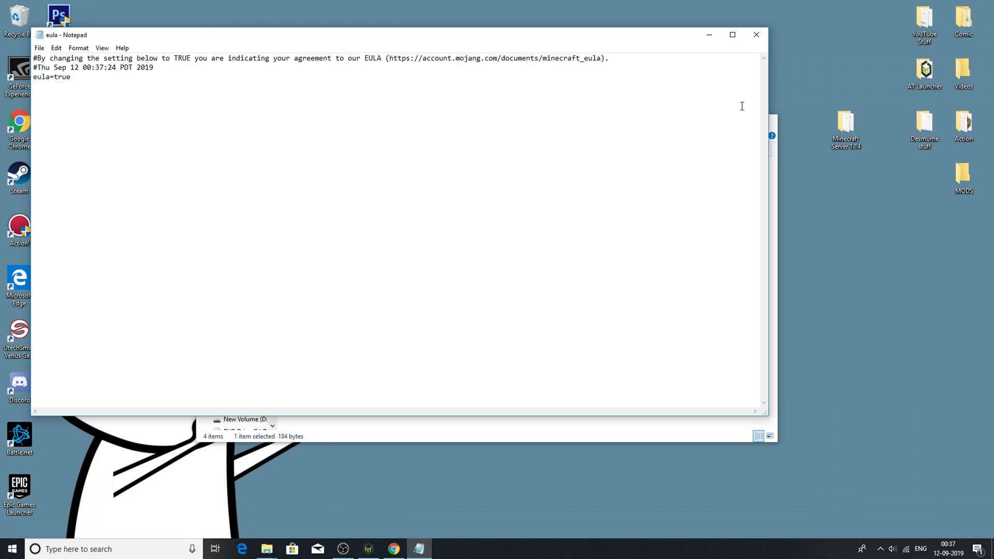
click(757, 35)
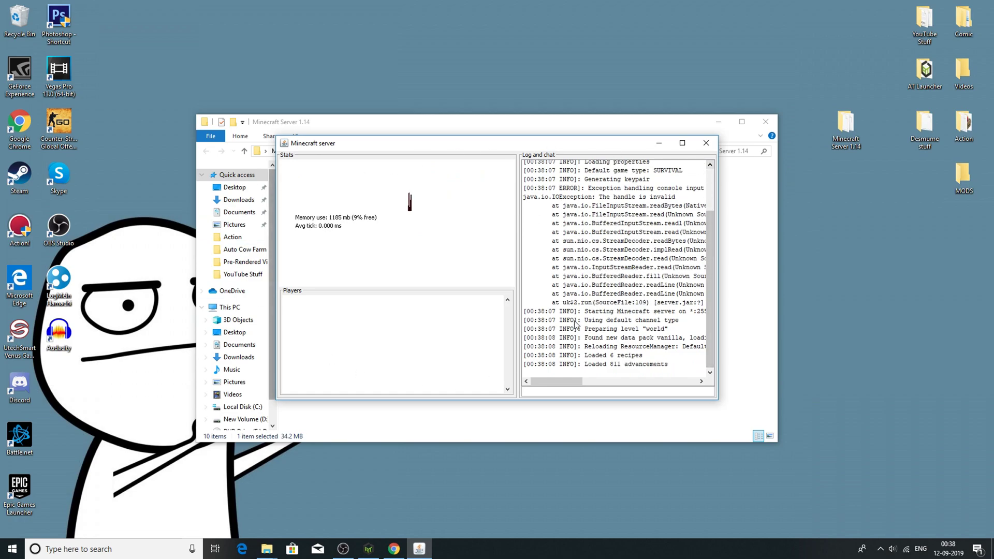
Step: Place the Minecraft server window beside the folder window and check the latest entries in its log
drag(565, 145, 792, 310)
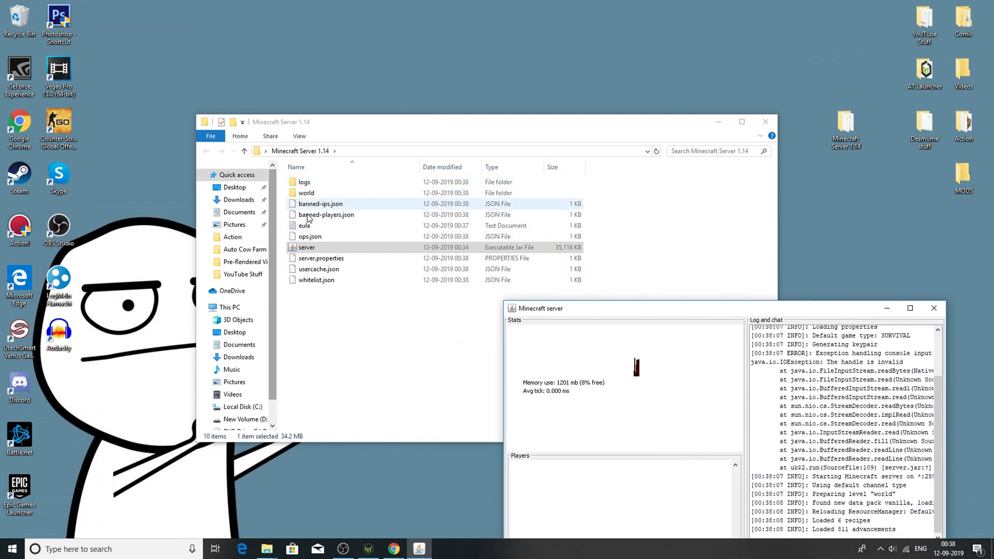
drag(451, 127, 336, 91)
drag(725, 309, 748, 152)
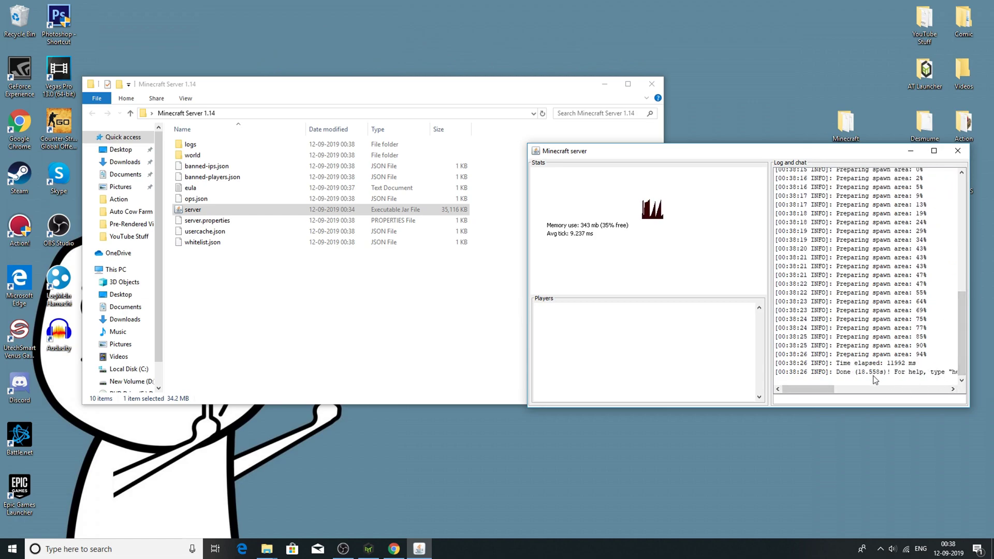
mouse_move(961, 334)
mouse_down()
mouse_move(964, 213)
mouse_move(955, 343)
mouse_up()
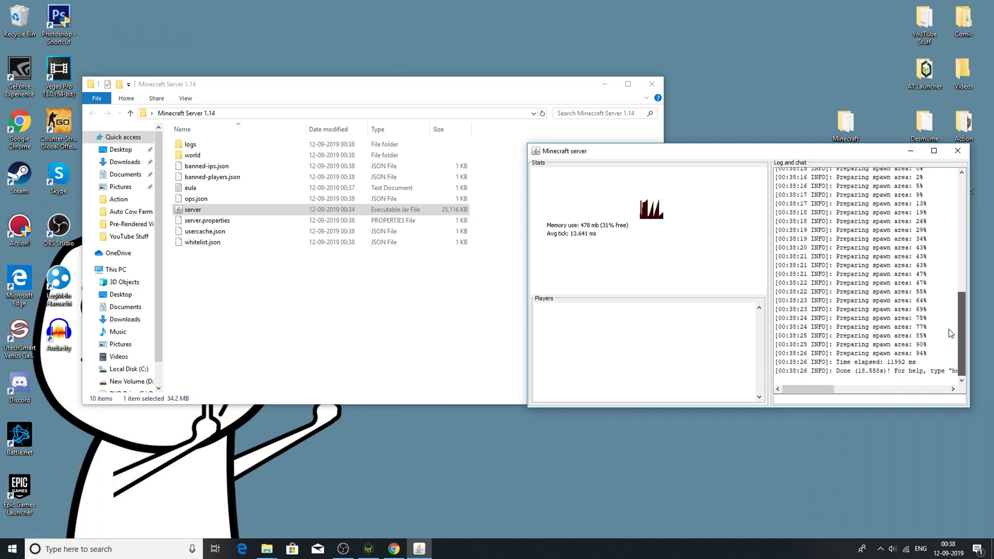
Step: Minimize the Minecraft server window, look inside the world folder and return to the server folder
click(911, 150)
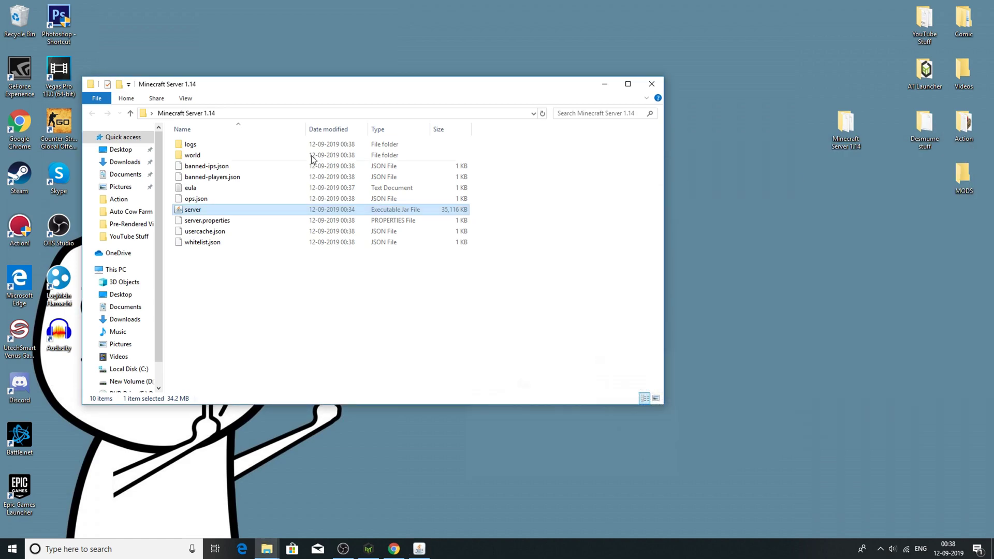
double_click(197, 157)
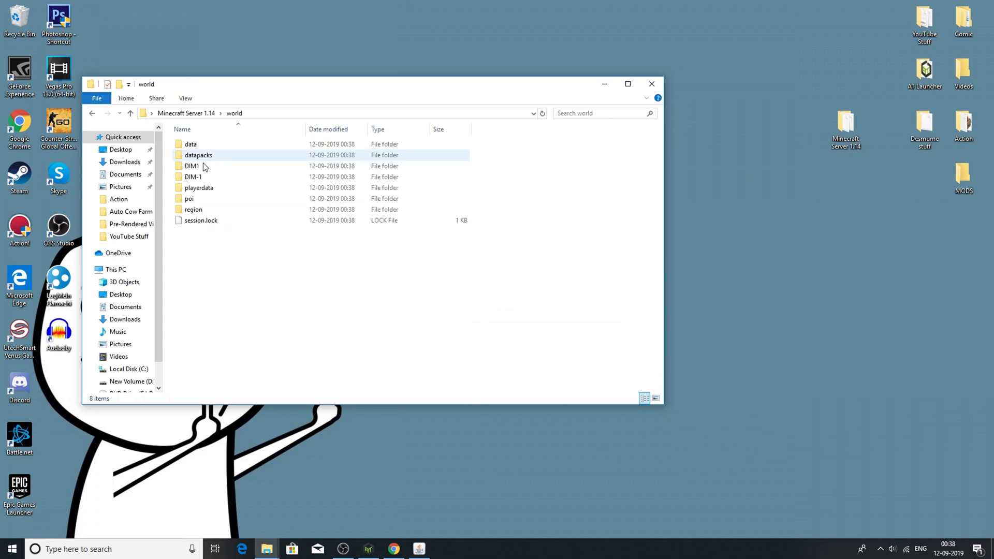
click(91, 114)
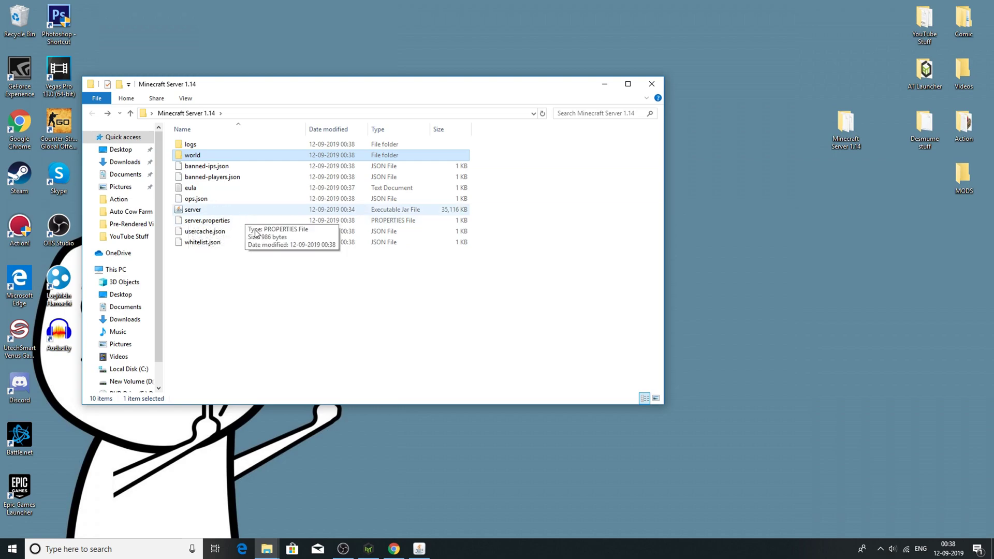
Step: Open server.properties in Notepad, making Notepad the default app for .properties files
double_click(279, 222)
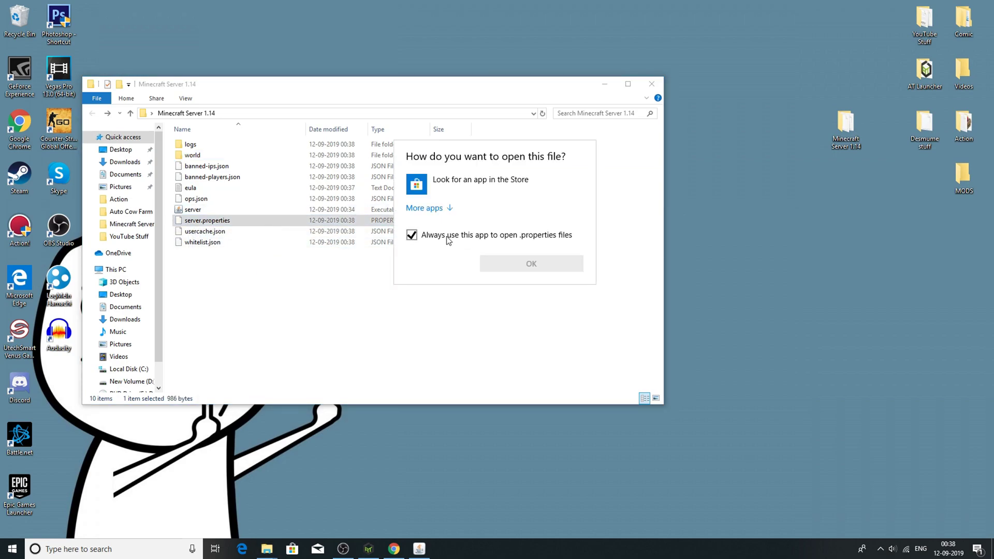
click(434, 209)
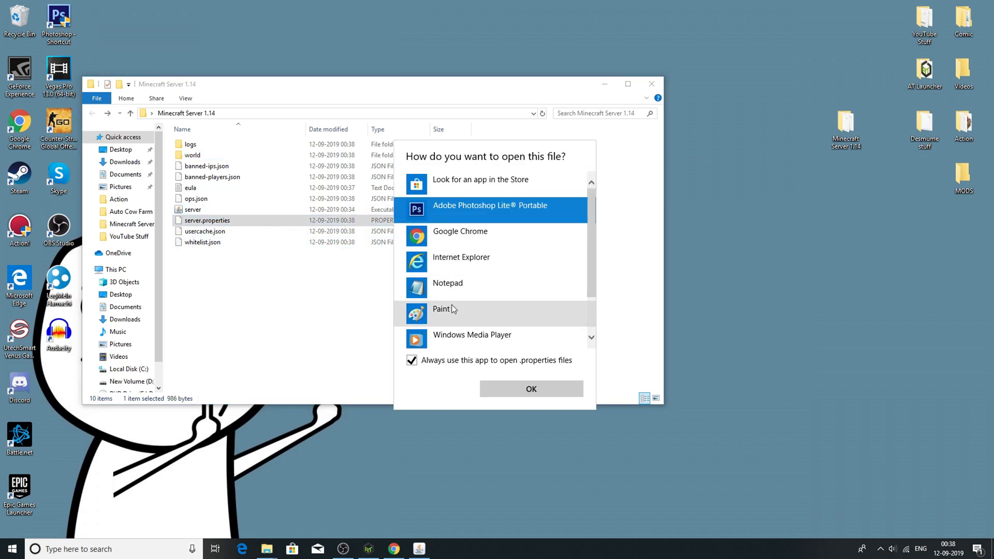
click(497, 288)
click(513, 389)
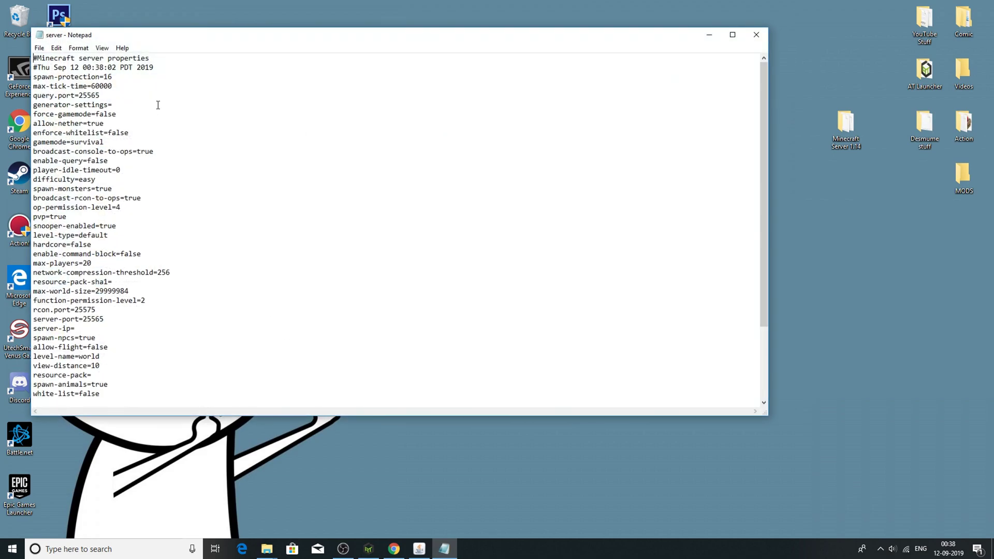
drag(210, 35, 310, 50)
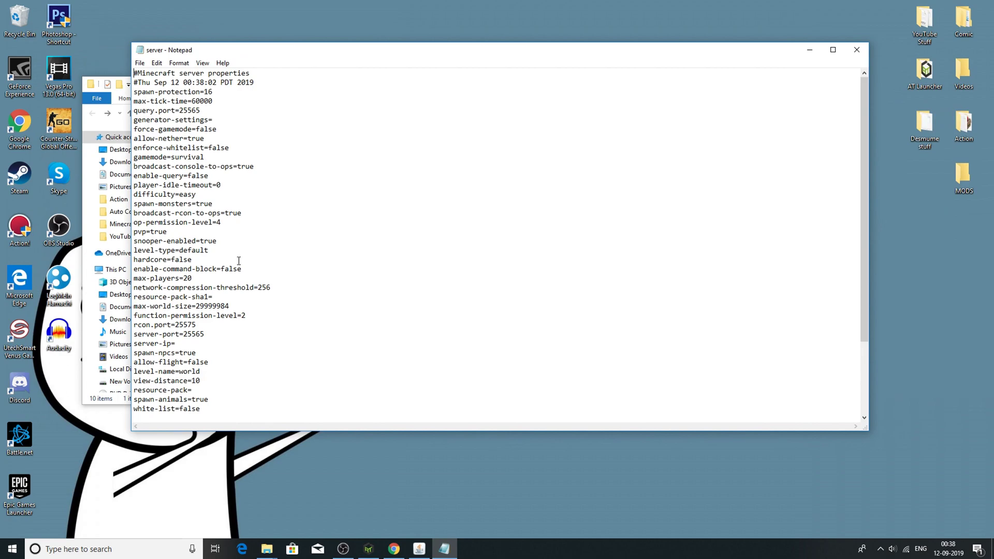
Step: Look through the full list of settings in the server.properties file
scroll(287, 267, down, 3)
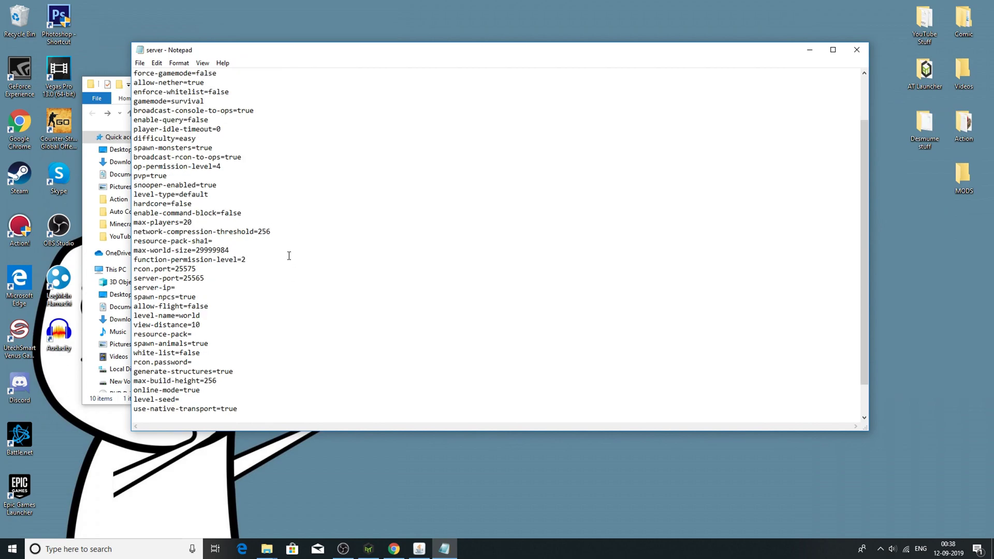
scroll(284, 277, up, 3)
scroll(283, 285, up, 1)
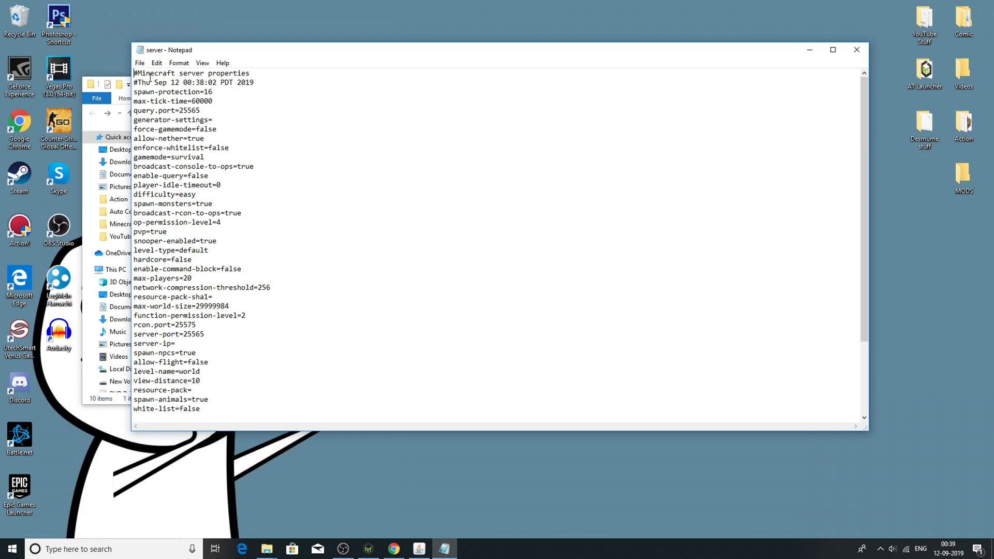
scroll(240, 236, down, 4)
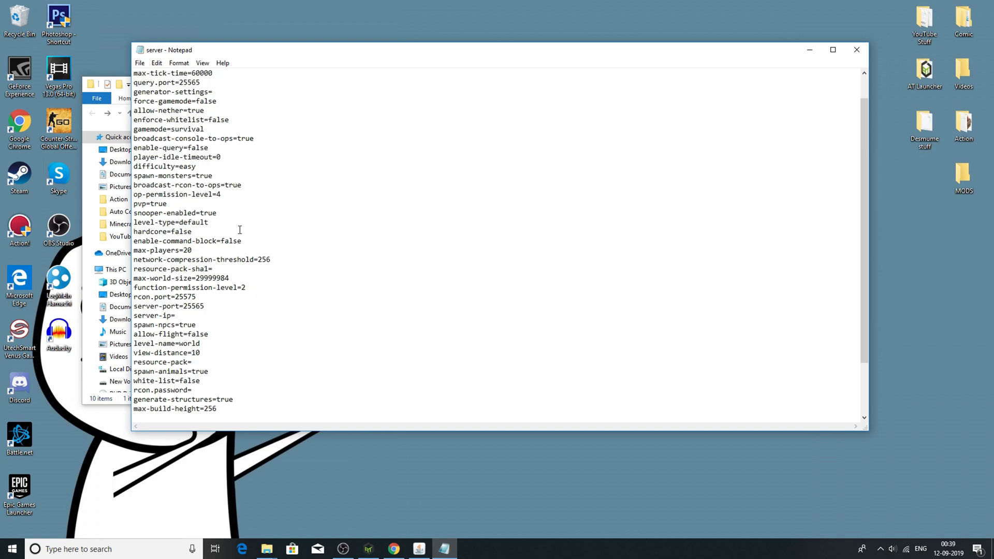
scroll(241, 244, up, 4)
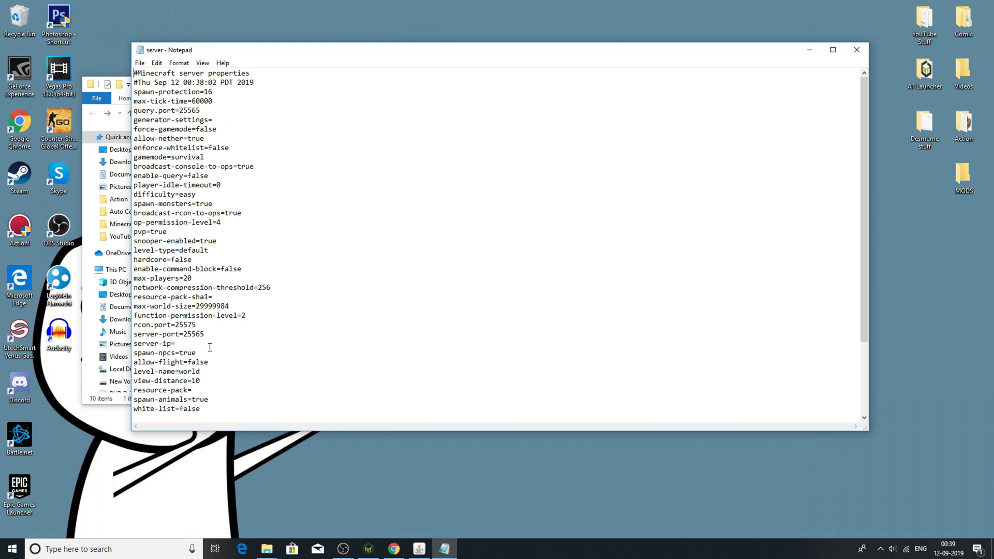
scroll(279, 288, down, 3)
scroll(290, 311, up, 3)
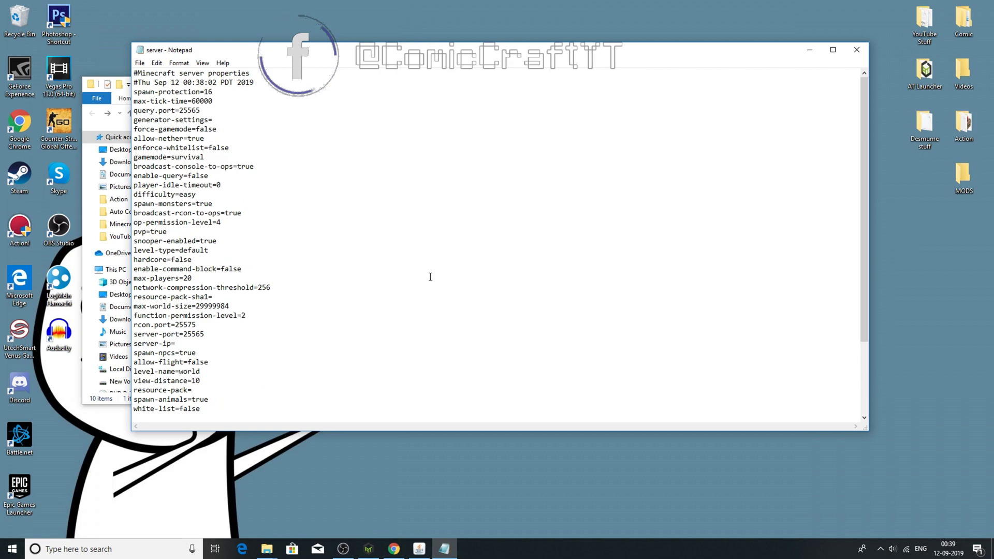
Step: Close the server.properties file, check the running Minecraft server window and minimize it again
click(864, 48)
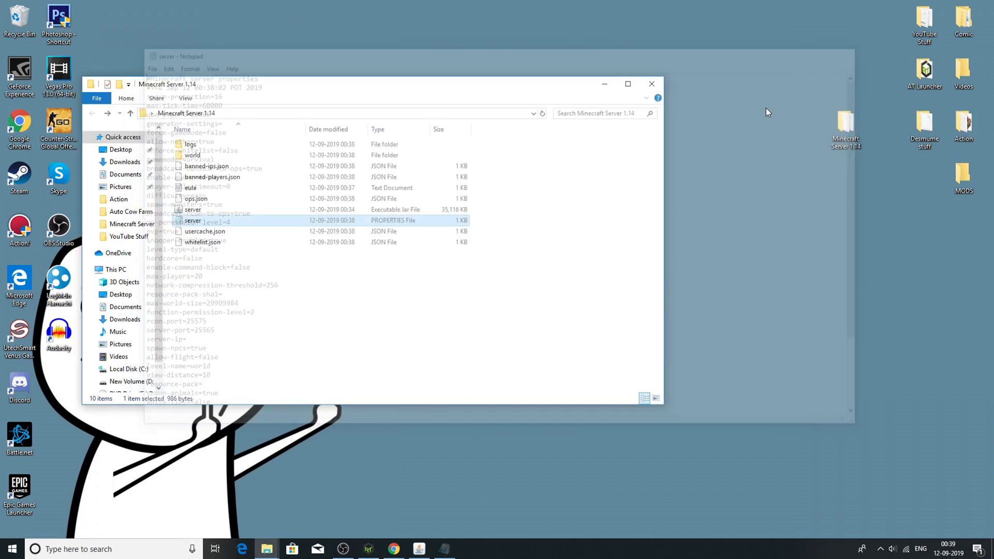
click(226, 286)
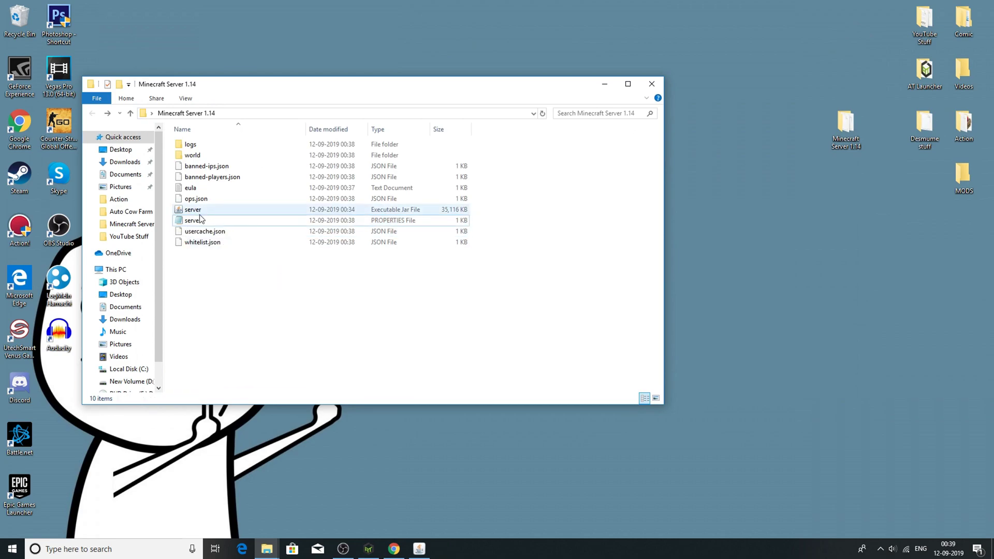
click(414, 551)
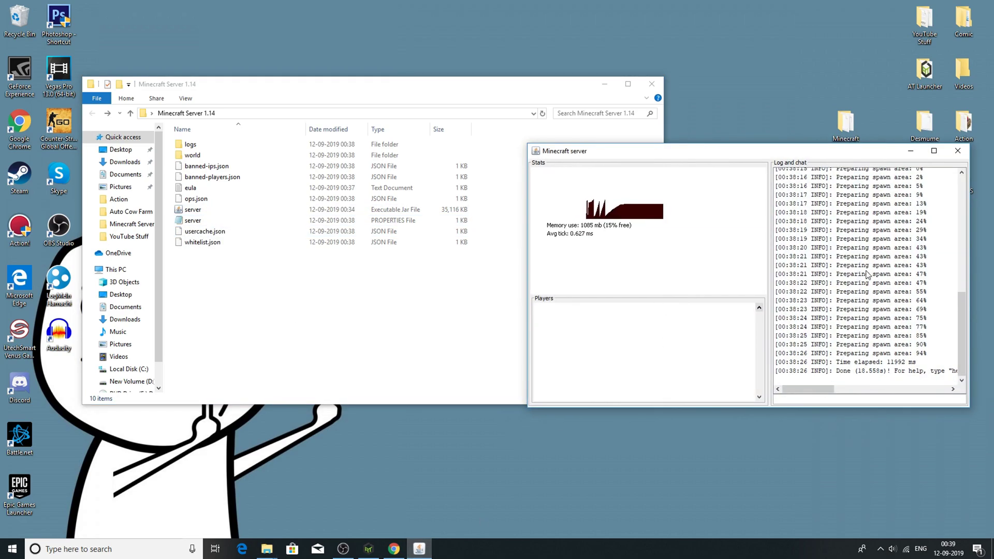
click(910, 151)
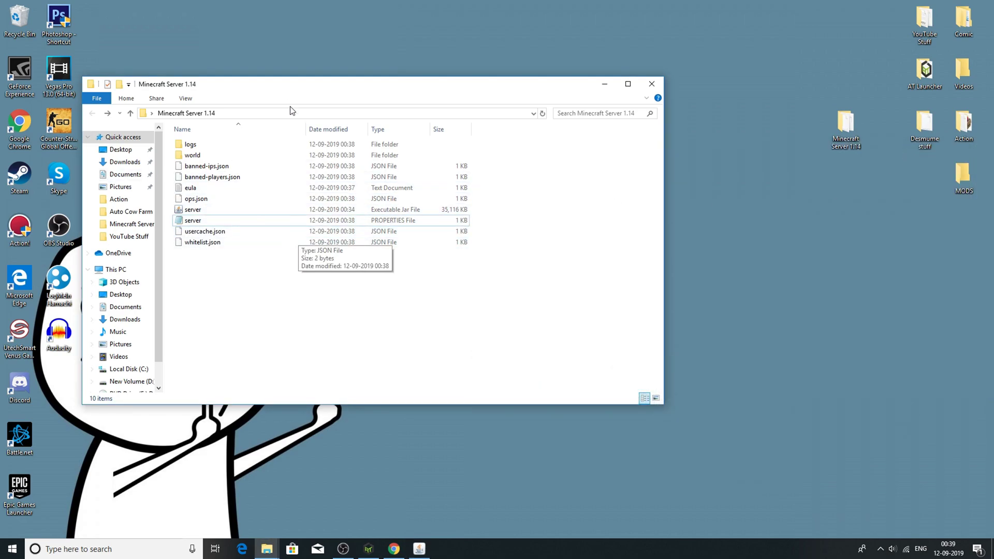
drag(293, 86, 401, 87)
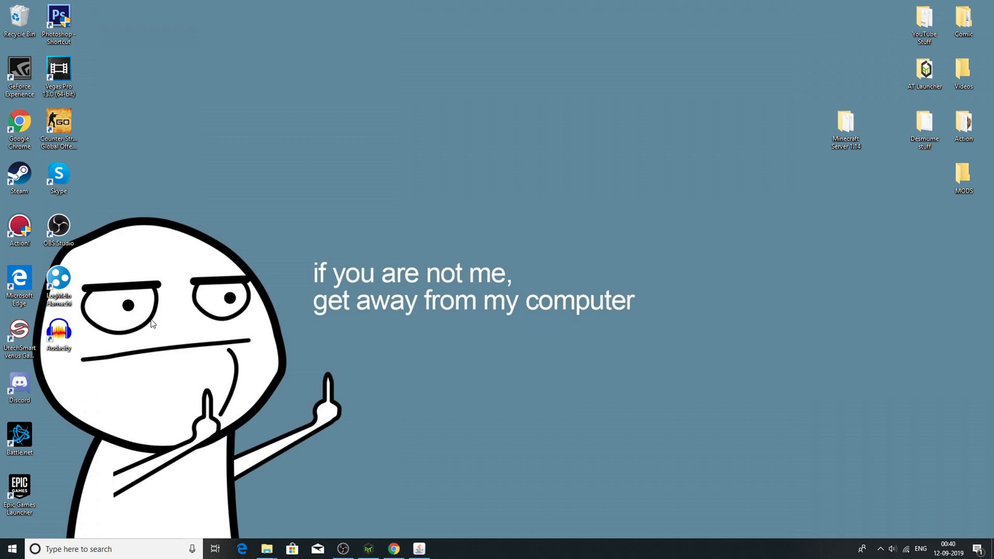
Step: Launch LogMeIn Hamachi from the desktop and move its window to the empty area of the desktop
double_click(63, 307)
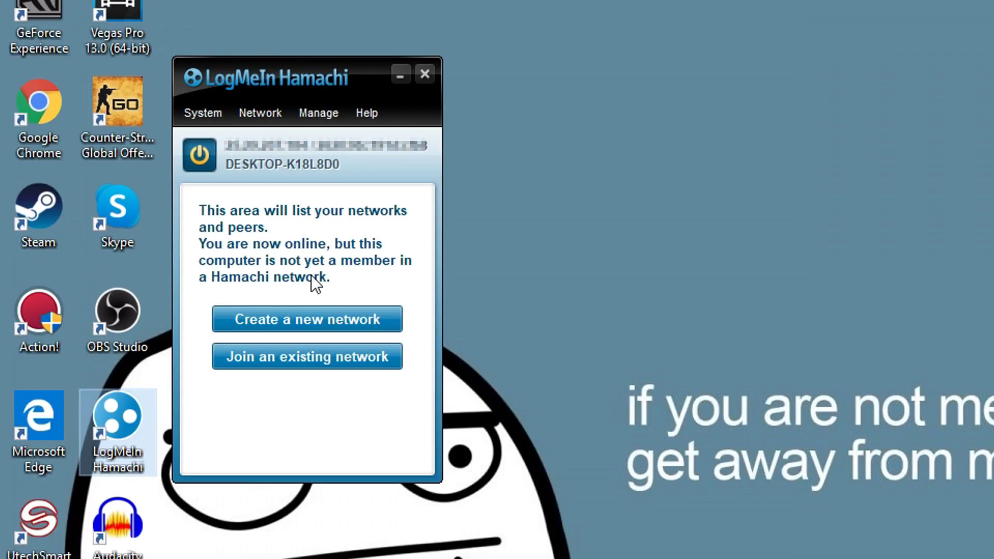
drag(266, 96, 632, 96)
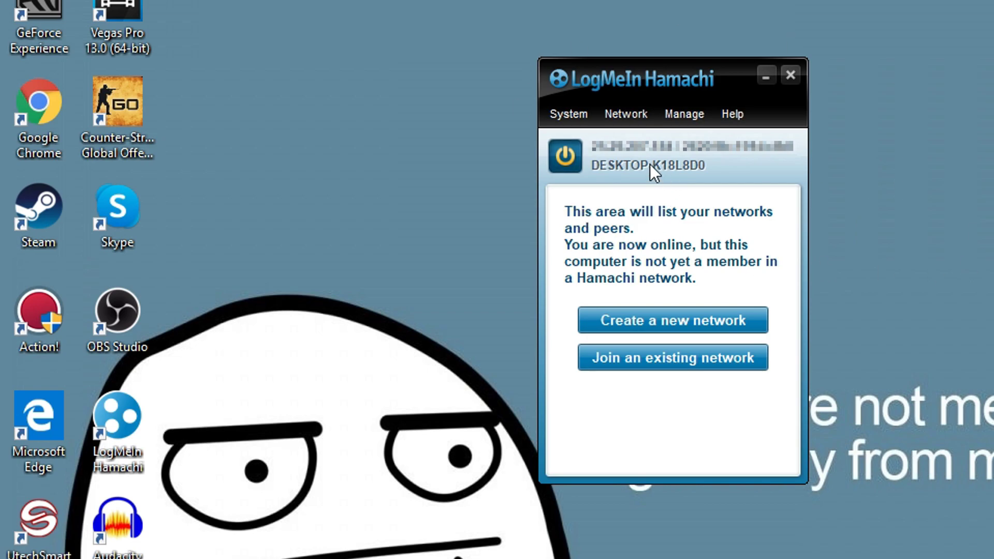
drag(668, 85, 766, 76)
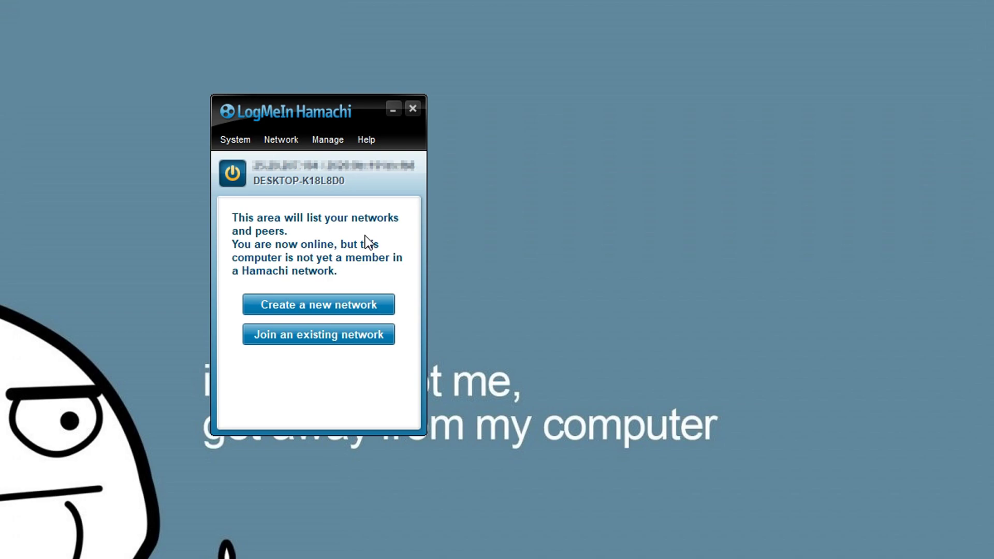
Step: Start a new client-owned Hamachi network with the network ID Minecraft Server 1
click(321, 310)
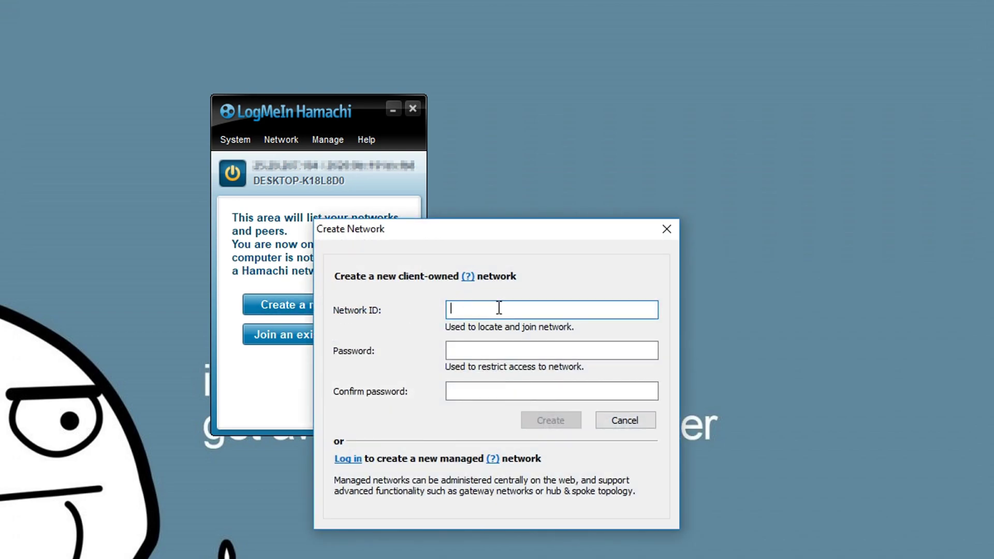
text(Minecraft)
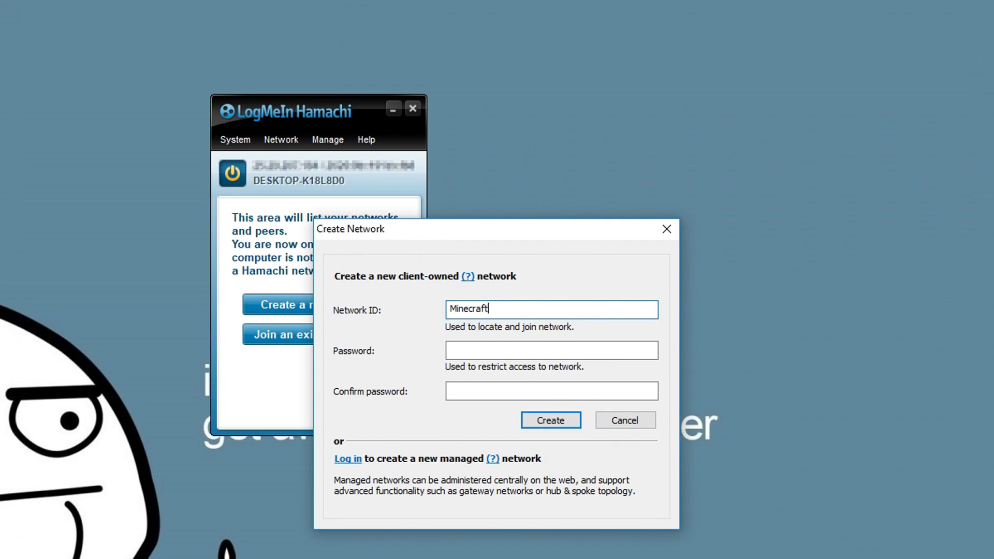
text( Server 1)
click(533, 355)
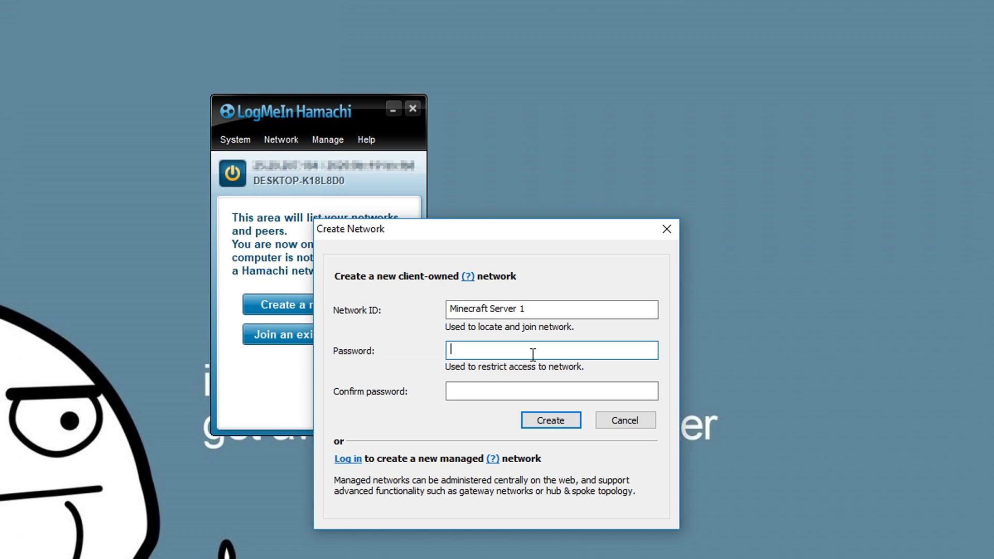
drag(568, 311, 437, 311)
click(589, 311)
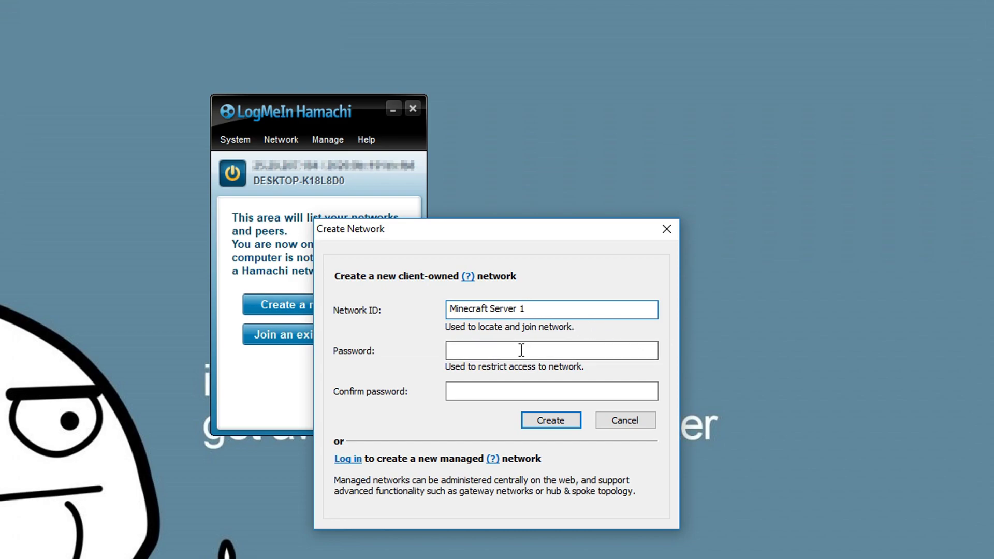
click(501, 348)
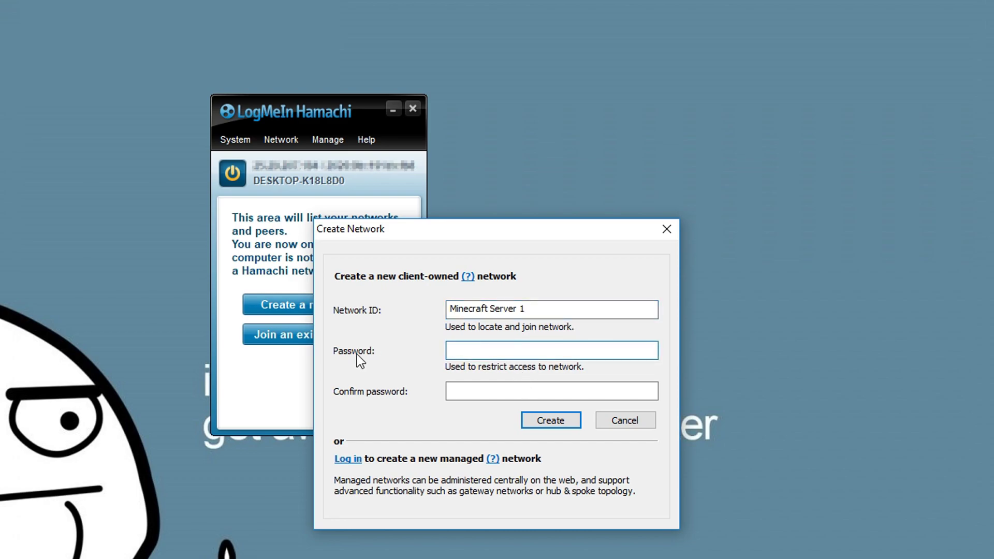
drag(533, 310, 430, 311)
click(481, 309)
drag(541, 310, 448, 310)
drag(522, 312, 448, 309)
click(487, 350)
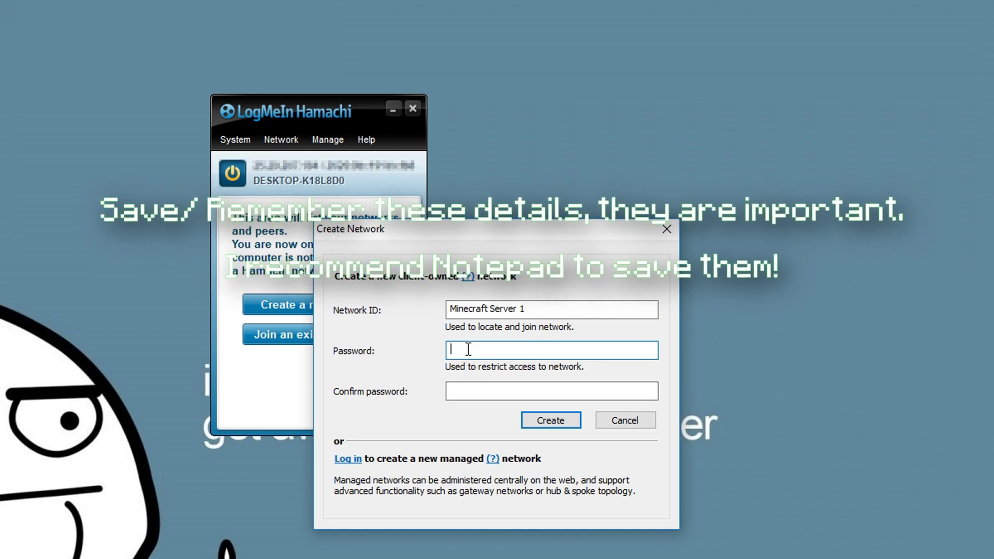
Step: Enter and confirm the network password, and try to create the network
text(****)
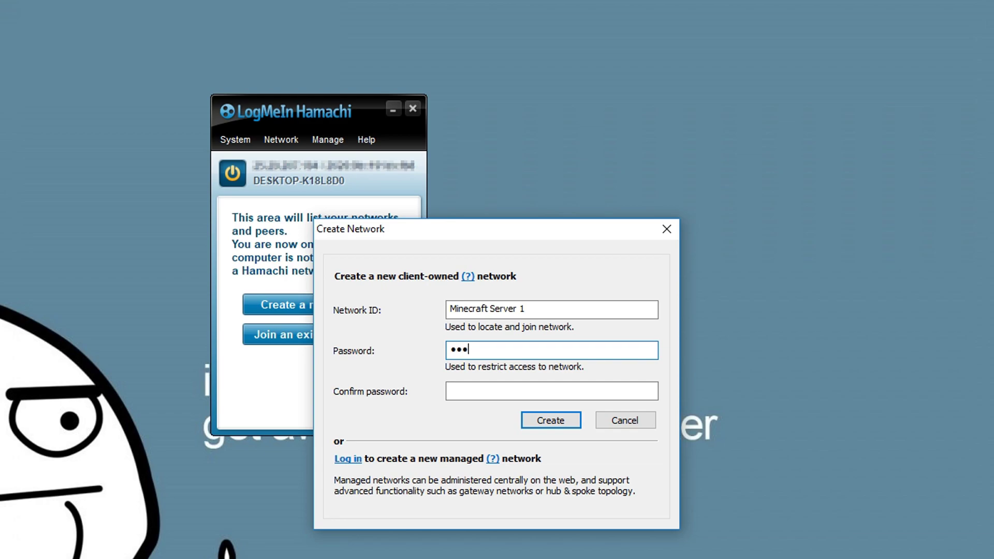
key(Tab)
text(****)
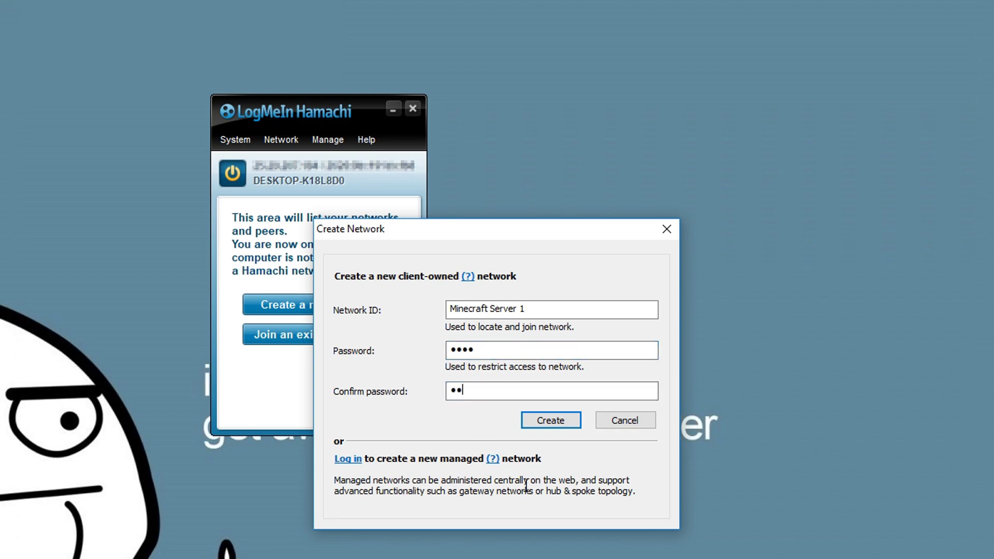
click(549, 420)
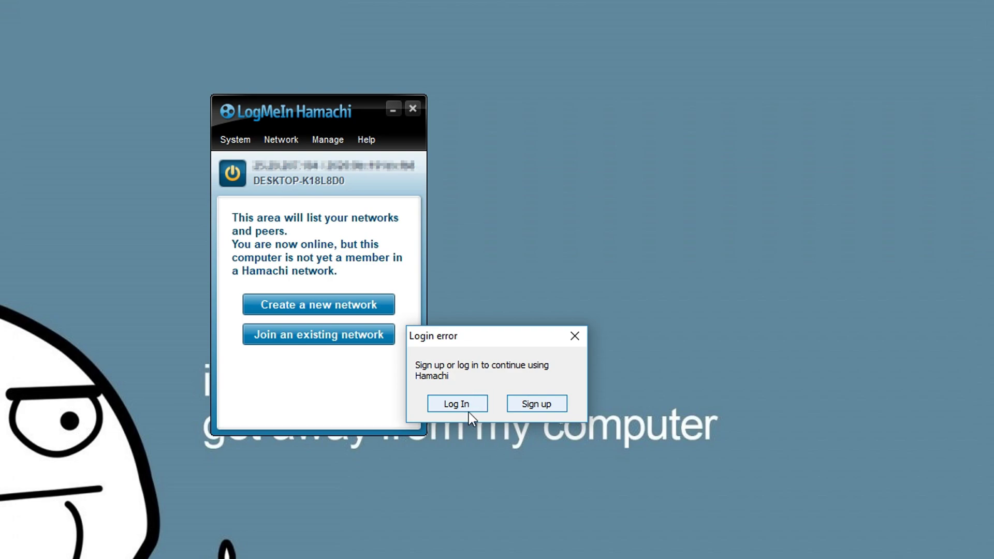
Step: Open the LogMeIn ID sign-up form and go through its email and password fields
click(536, 404)
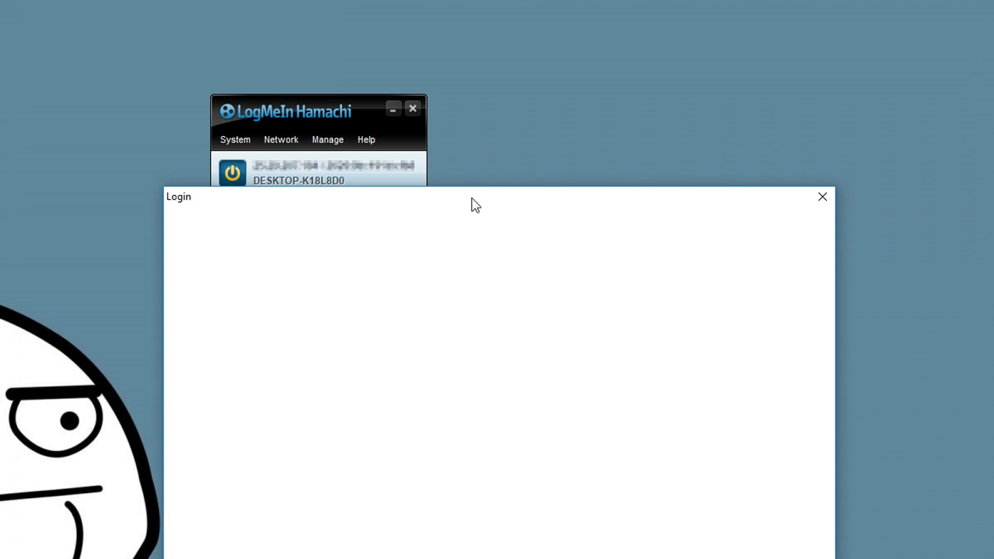
drag(449, 207, 652, 161)
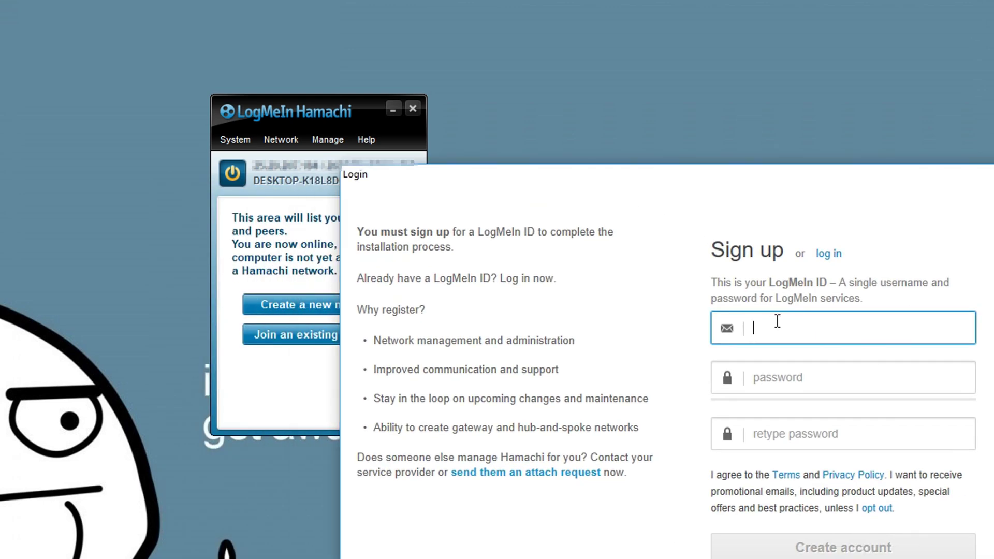
click(796, 434)
click(839, 513)
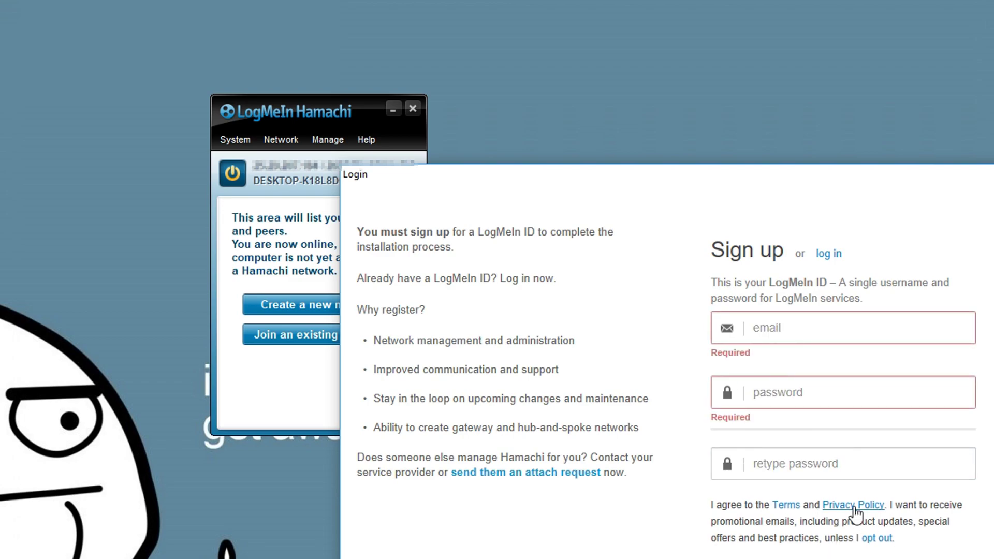
click(797, 456)
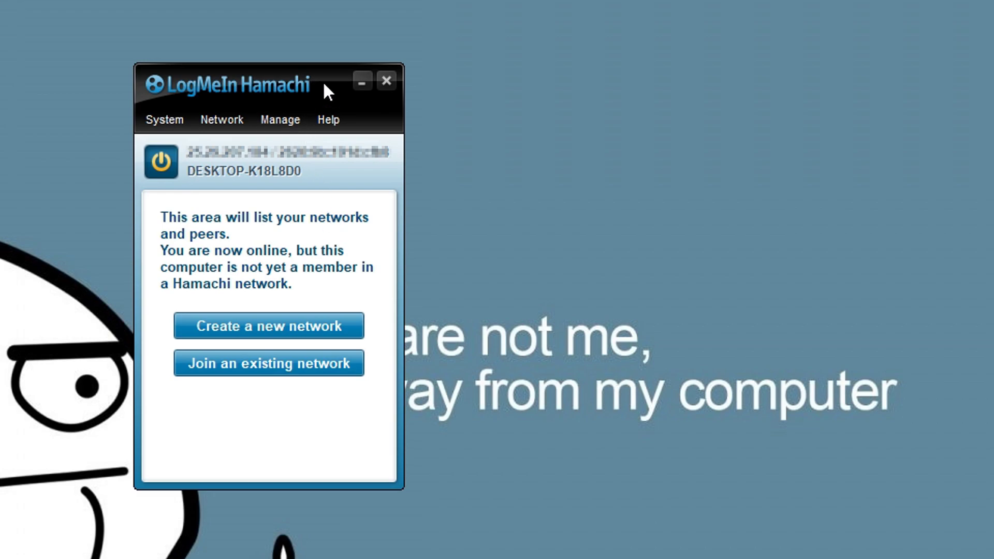
Step: Try to create a client-owned network with the ID Minecraft Server 1, entering and confirming the network password
click(331, 328)
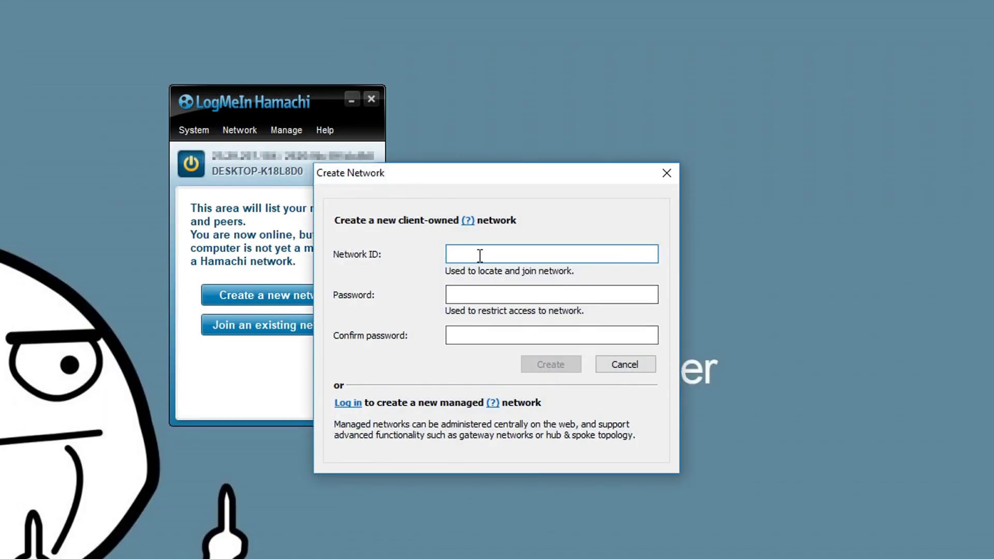
text(Minecra)
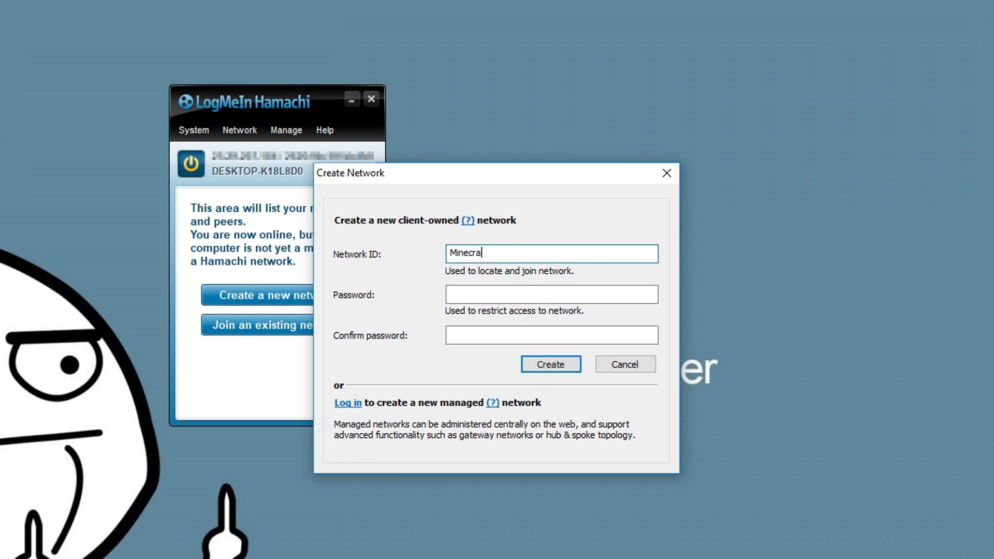
text(ft Server 1)
click(489, 293)
text(••••)
click(498, 336)
text(••••)
key(BackSpace)
text(•)
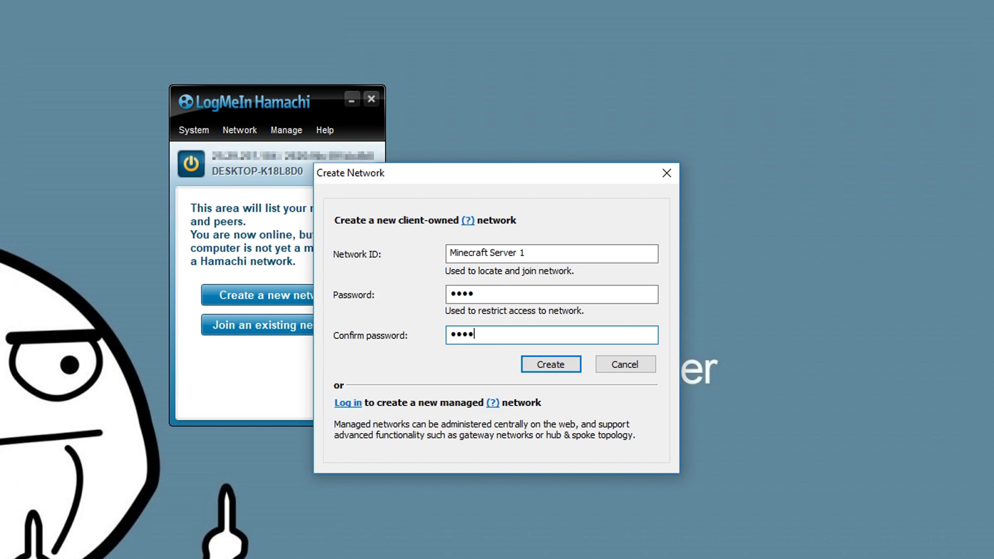
click(553, 366)
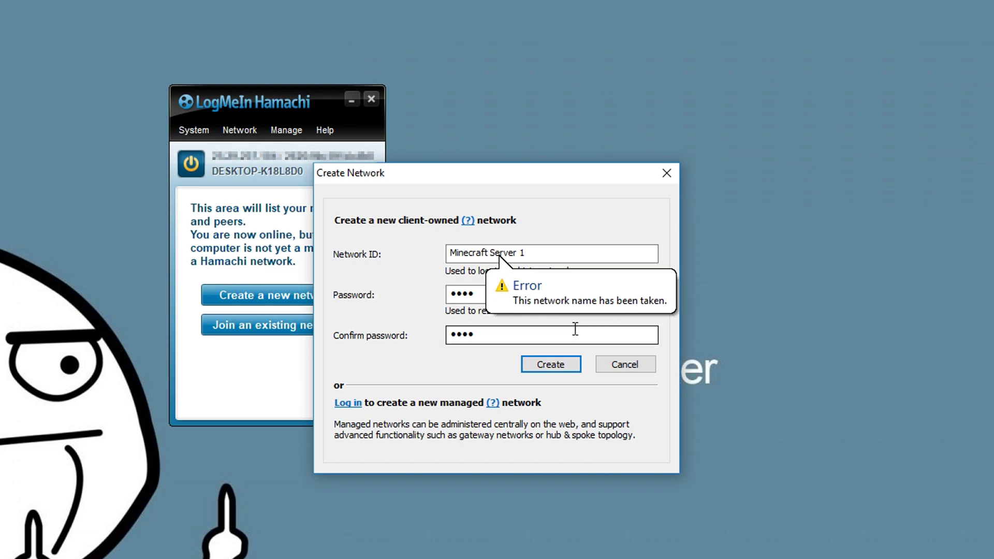
Step: Replace the network ID with Yeeticus123 and create the network
drag(541, 252, 488, 253)
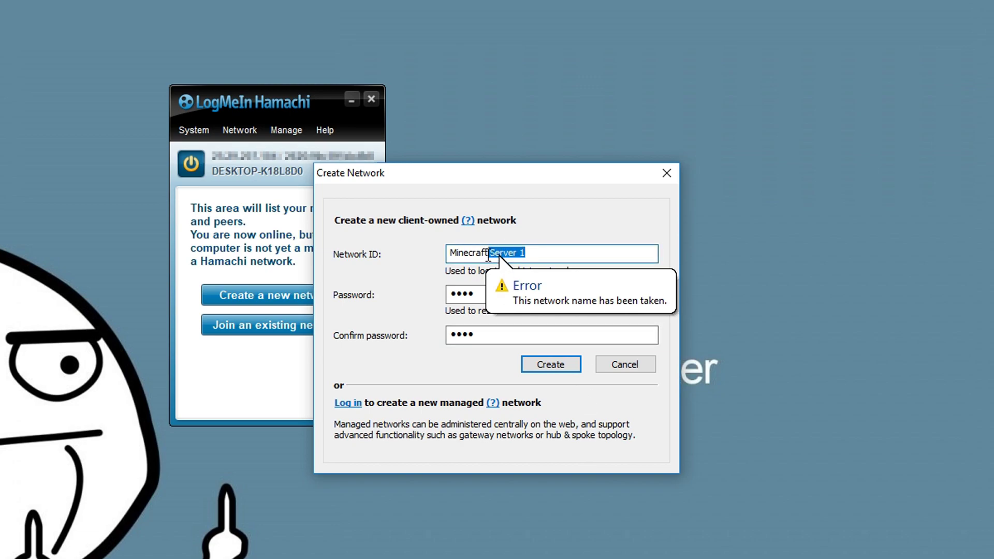
key(BackSpace)
key(BackSpace)
key(BackSpace)
key(BackSpace)
key(BackSpace)
key(BackSpace)
key(BackSpace)
key(BackSpace)
key(BackSpace)
key(BackSpace)
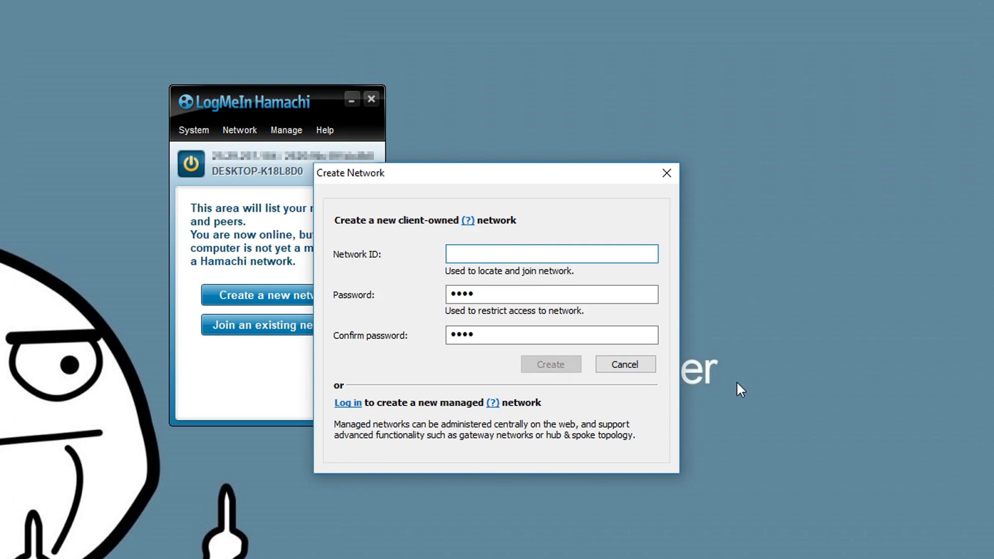
text(Ye)
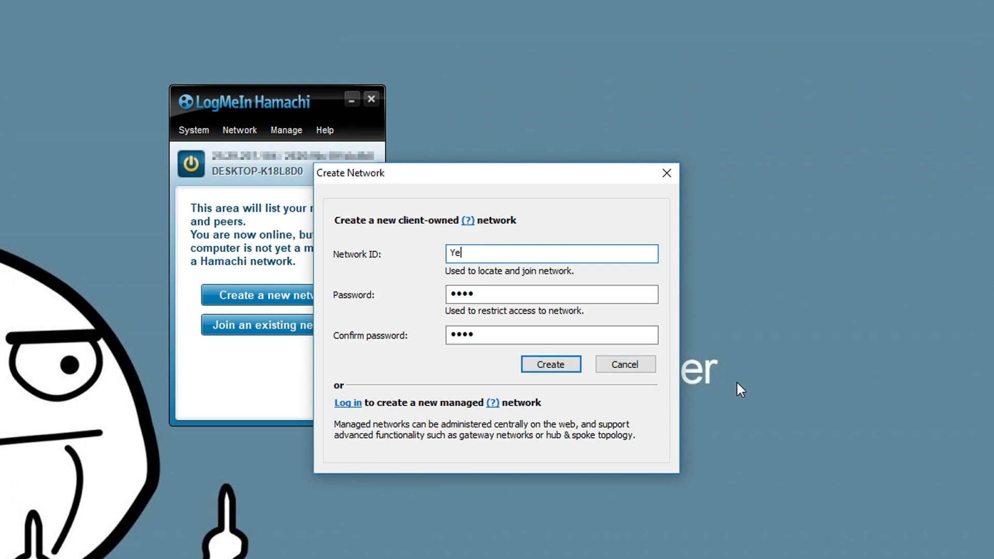
text(eticus123)
click(562, 370)
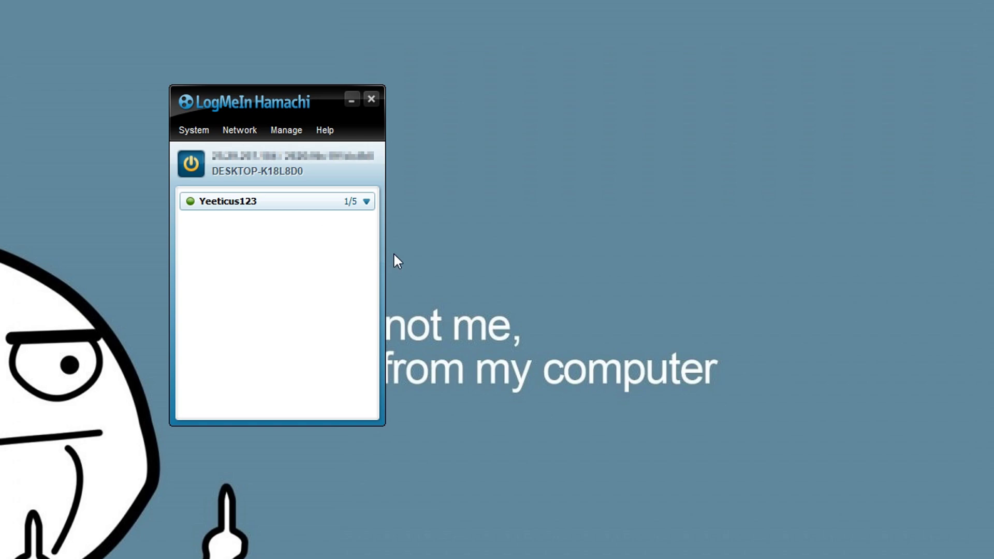
Step: Copy this computer's IPv4 address from Hamachi
right_click(253, 157)
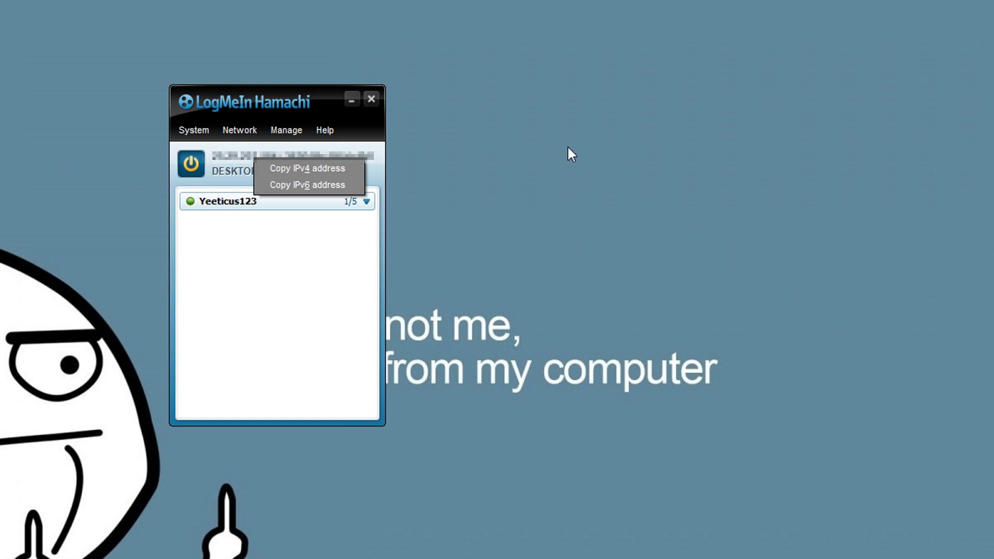
click(327, 176)
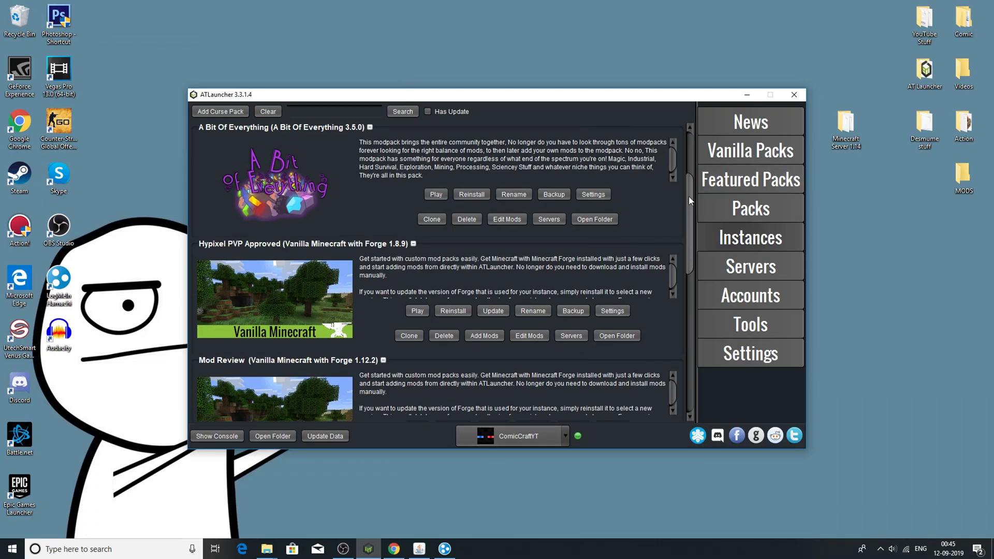
Step: Switch to ATLauncher, find the Minecraft 1.14.4 instance and launch it
scroll(688, 201, down, 5)
scroll(675, 288, up, 6)
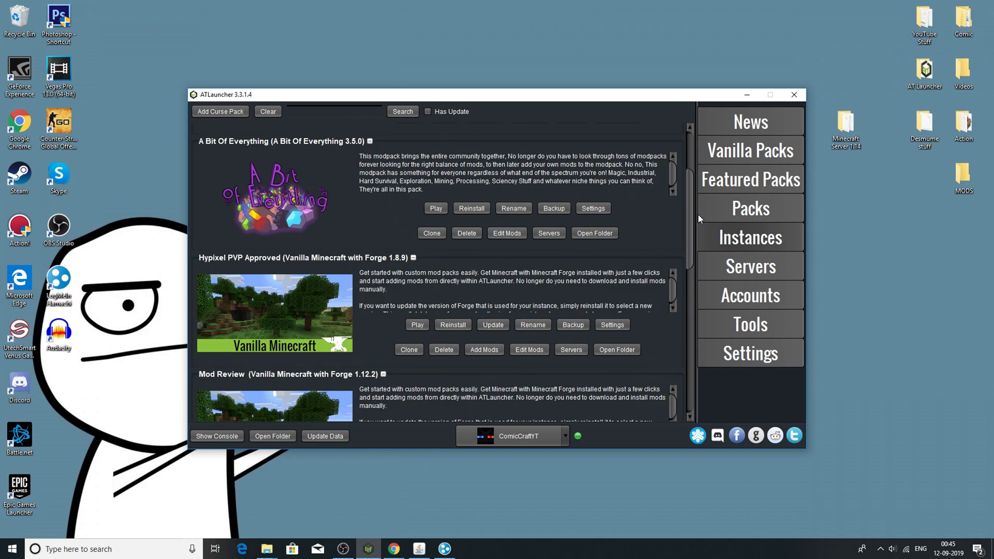
scroll(688, 211, up, 3)
click(438, 196)
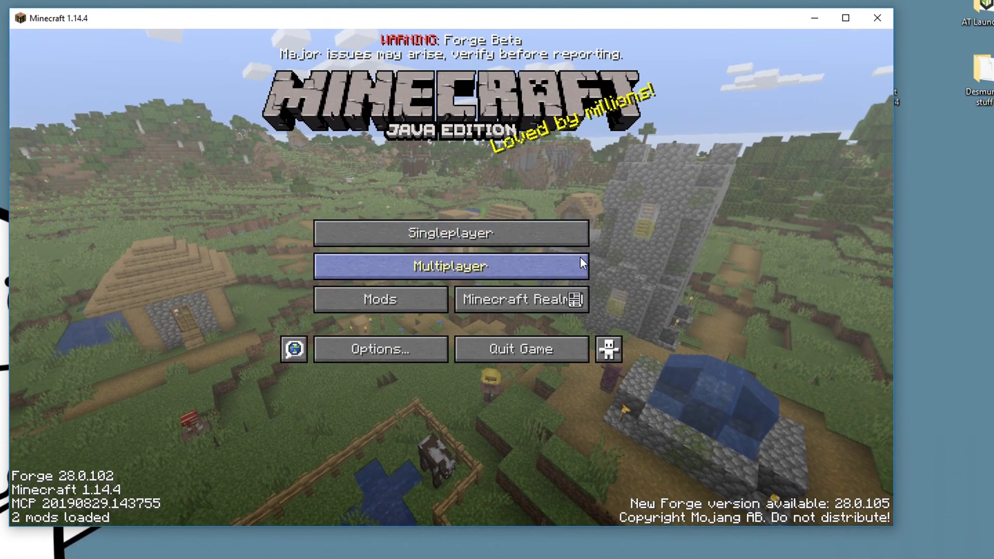
Step: Add a multiplayer server entry named Minecraft Server, using the copied Hamachi IPv4 address as its server address
click(516, 265)
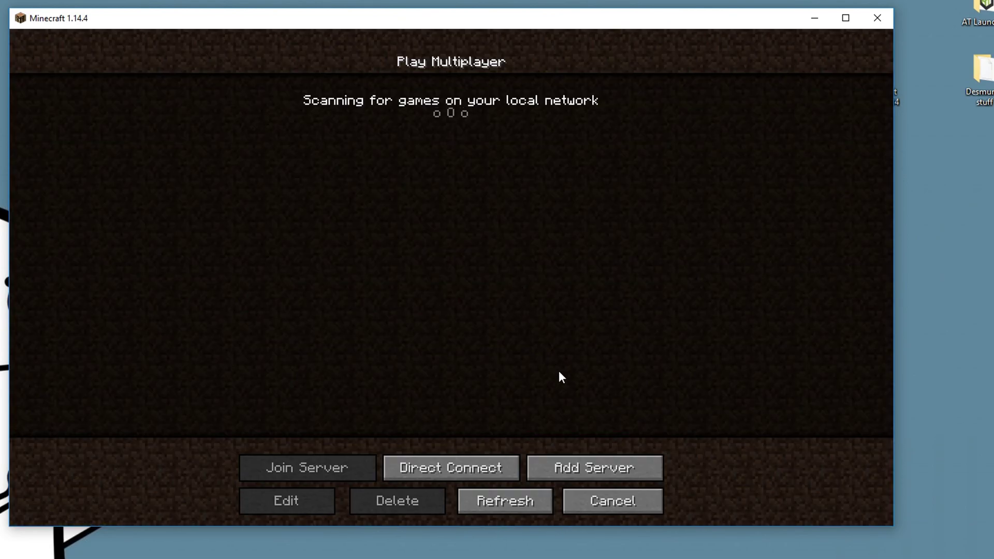
click(580, 467)
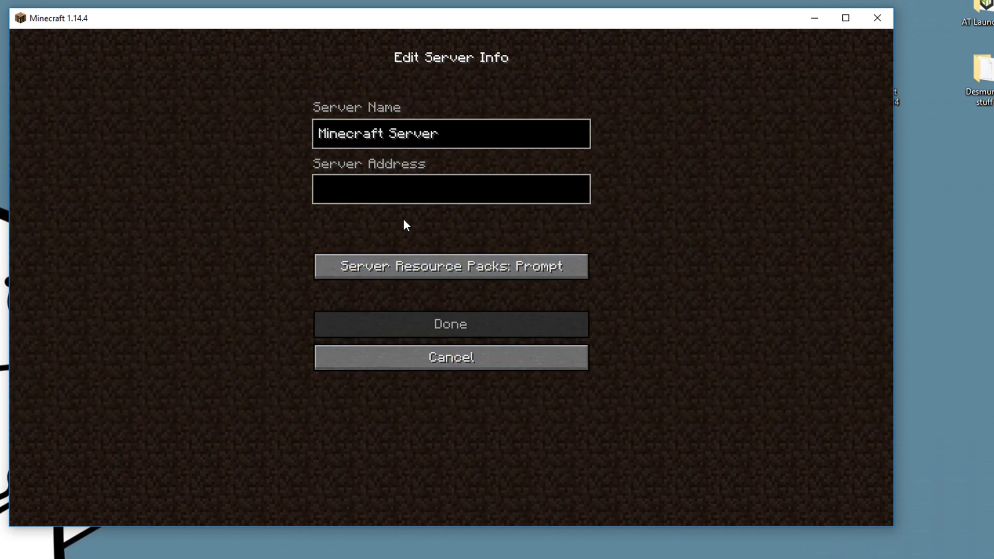
click(437, 184)
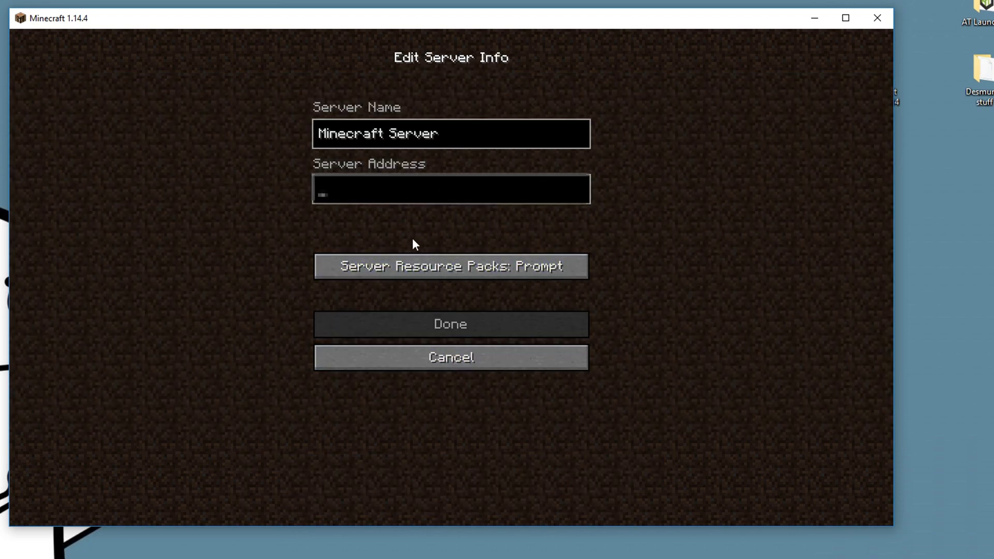
key(ctrl+v)
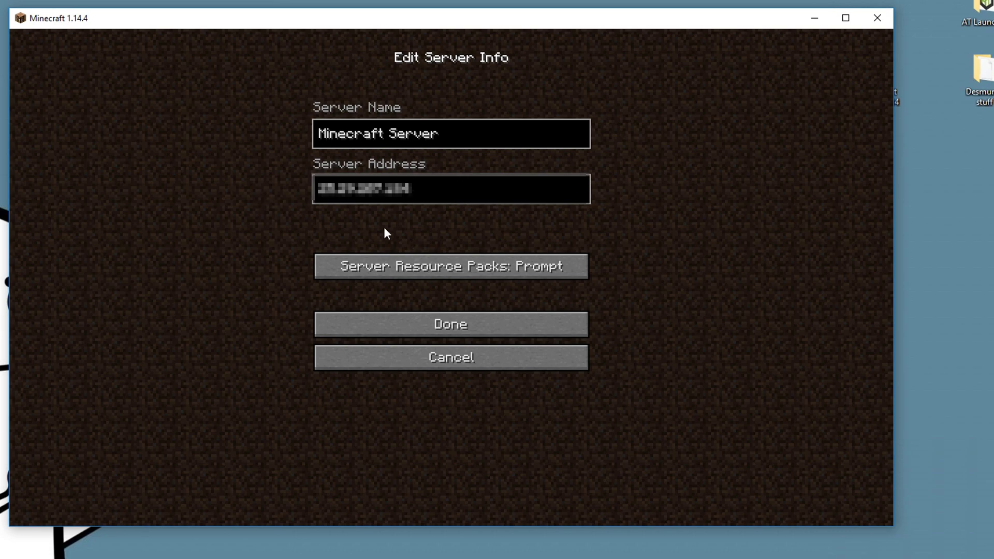
click(501, 328)
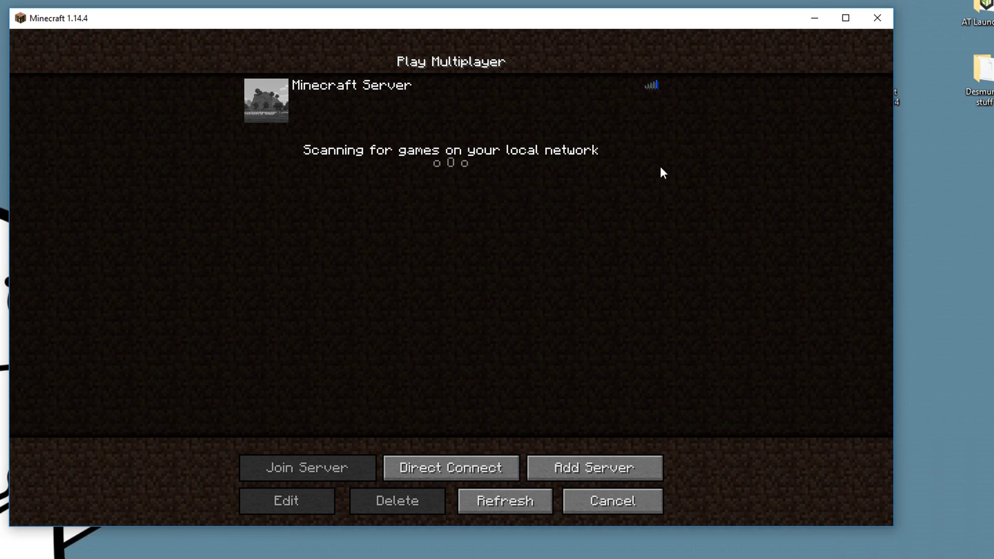
Step: Join the newly added Minecraft Server and switch the in-game camera to the front-facing third-person view
mouse_move(637, 127)
mouse_move(650, 96)
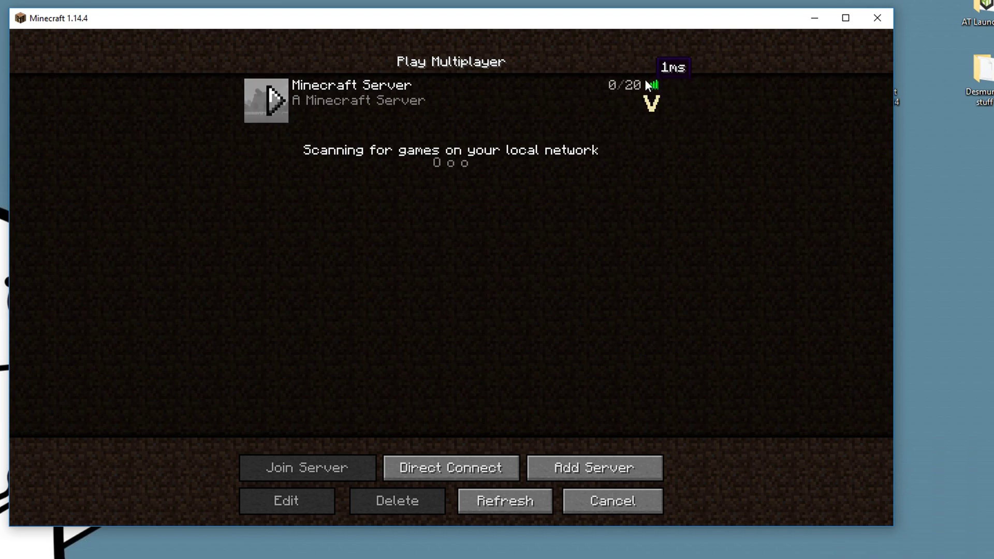
click(276, 106)
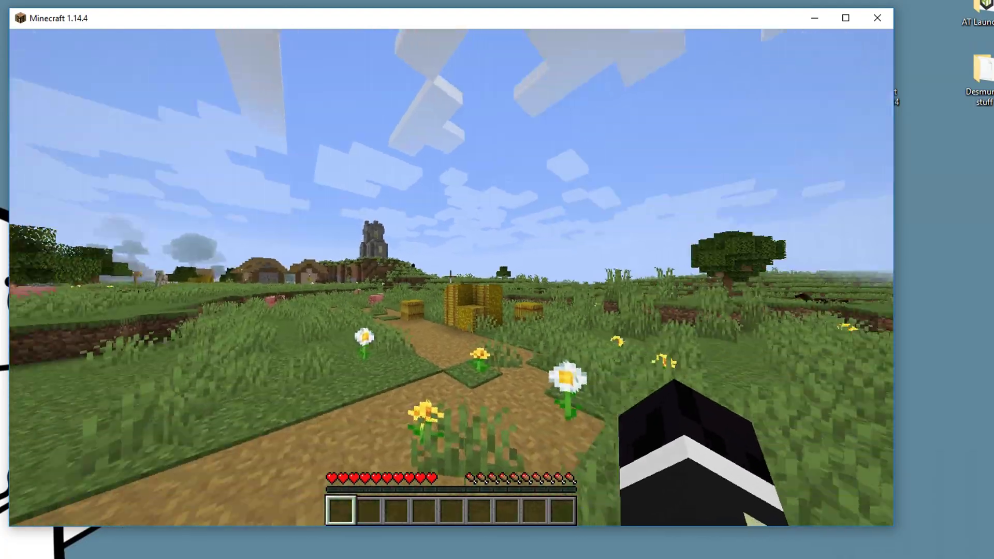
key(F5)
key(F5)
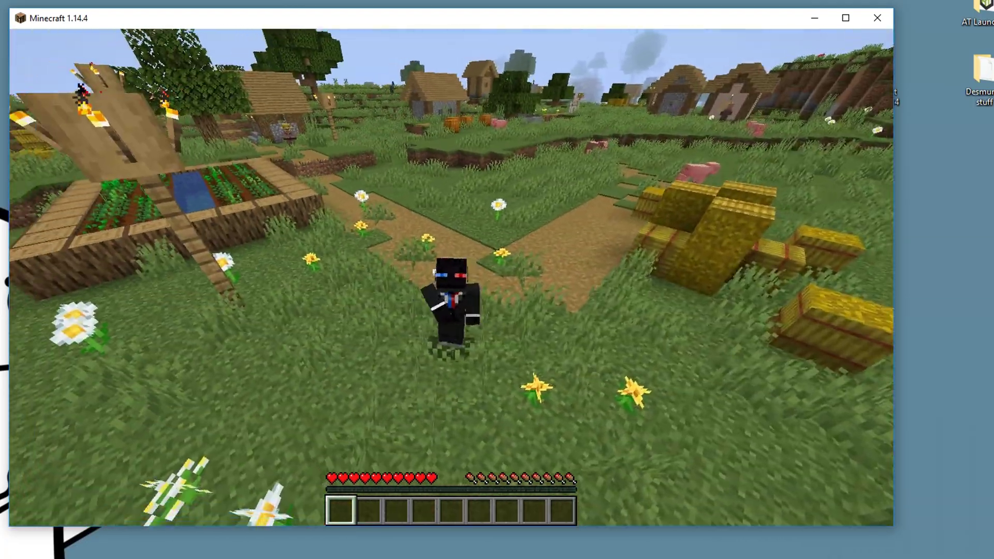